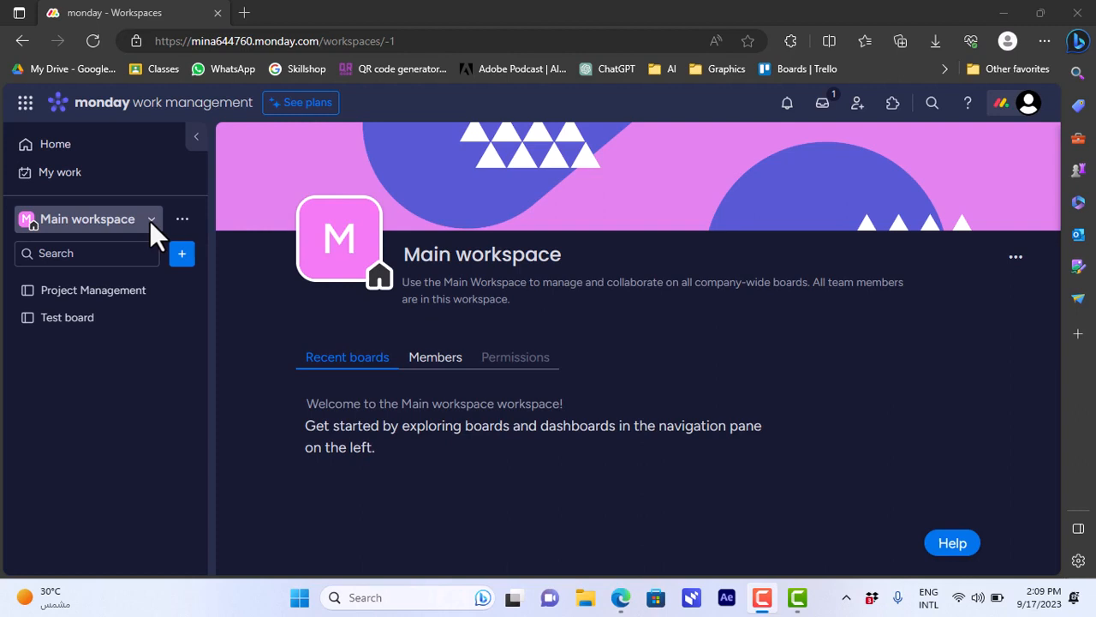
- Look over the main workspace's options for adding content and the account options
click(151, 222)
click(152, 225)
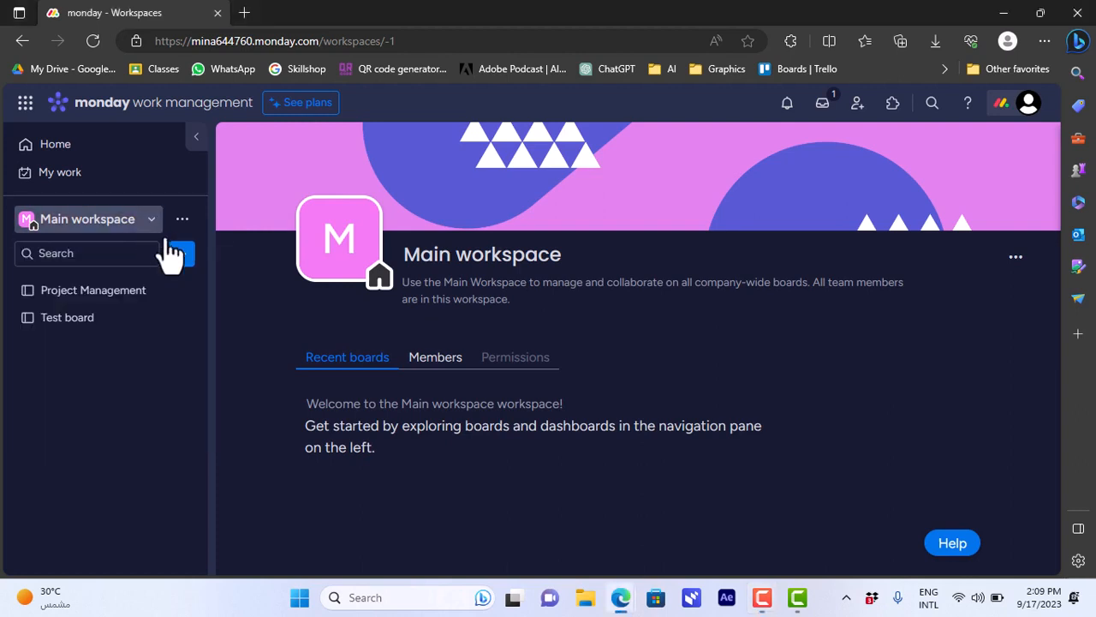
click(182, 255)
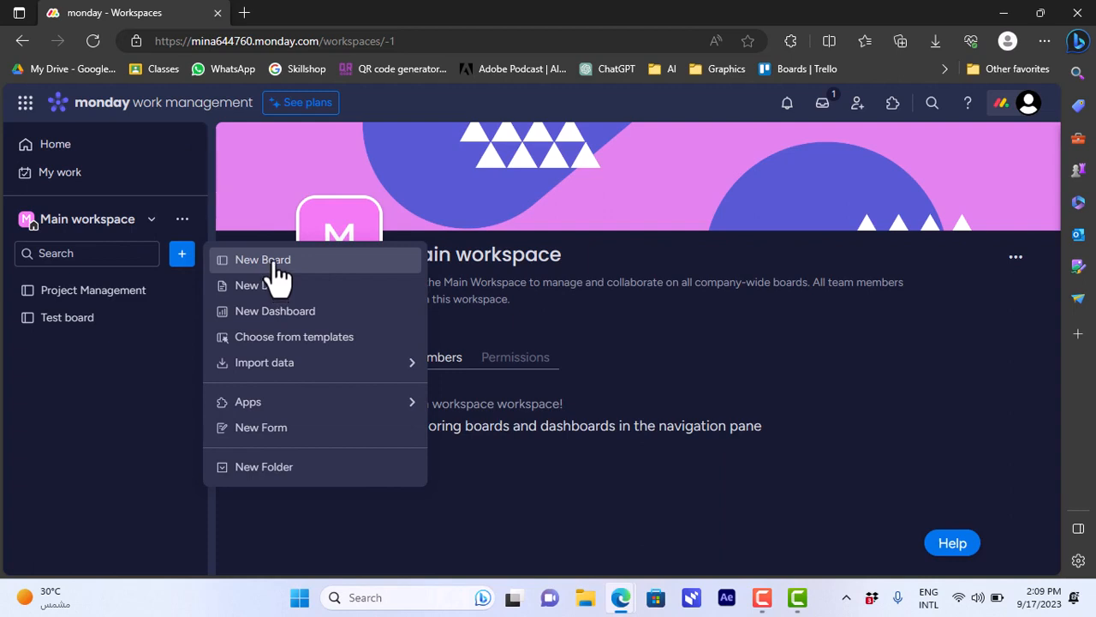
click(94, 358)
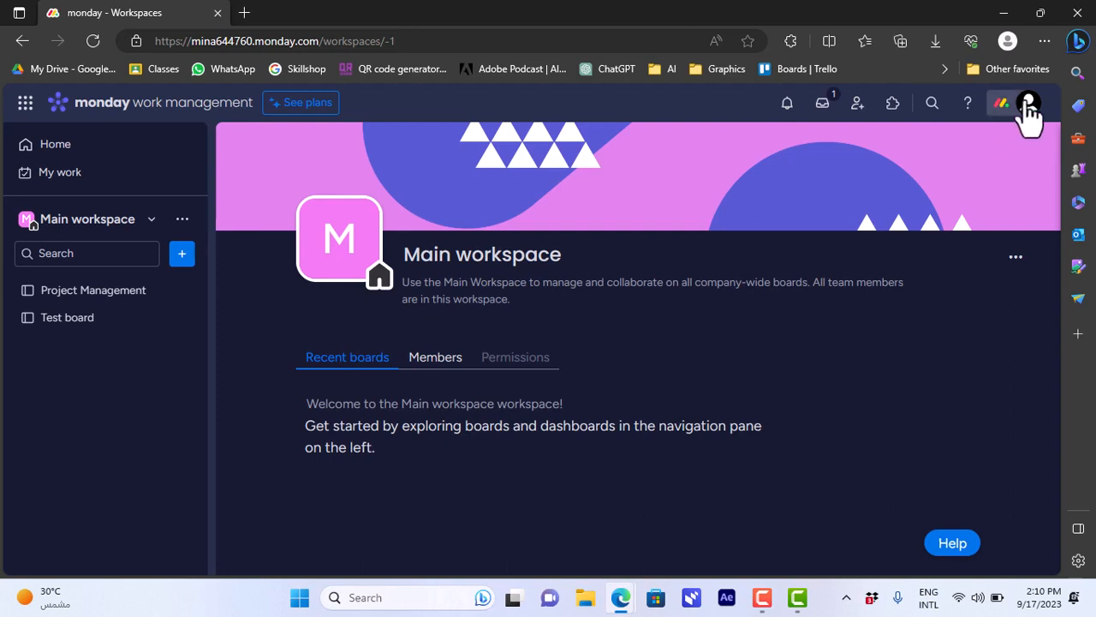
click(1028, 108)
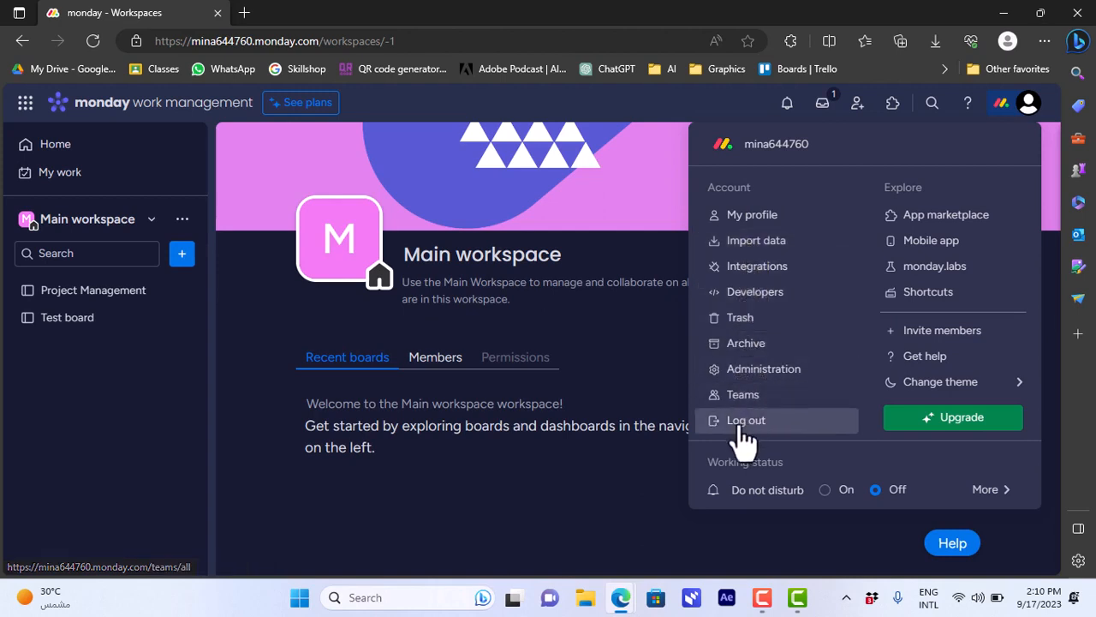
click(663, 447)
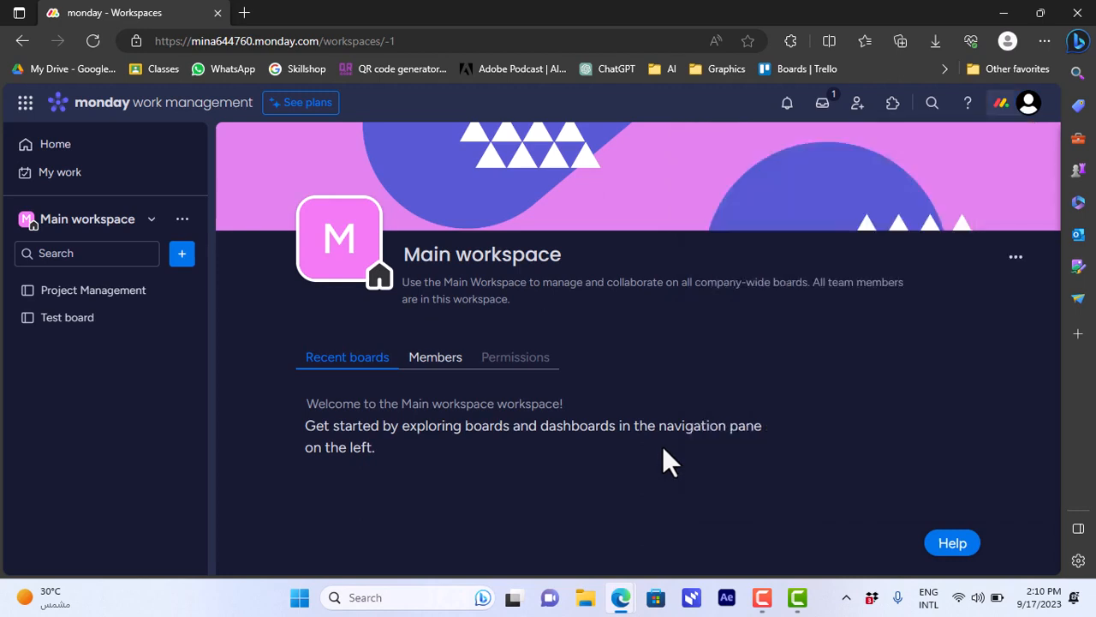
click(146, 223)
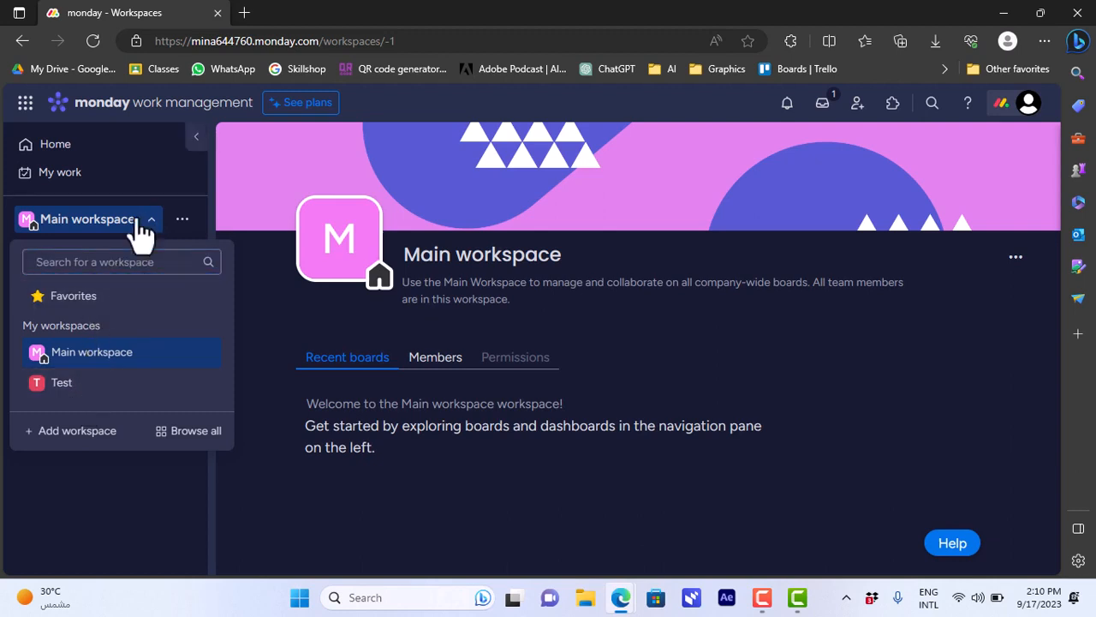
click(147, 224)
click(160, 222)
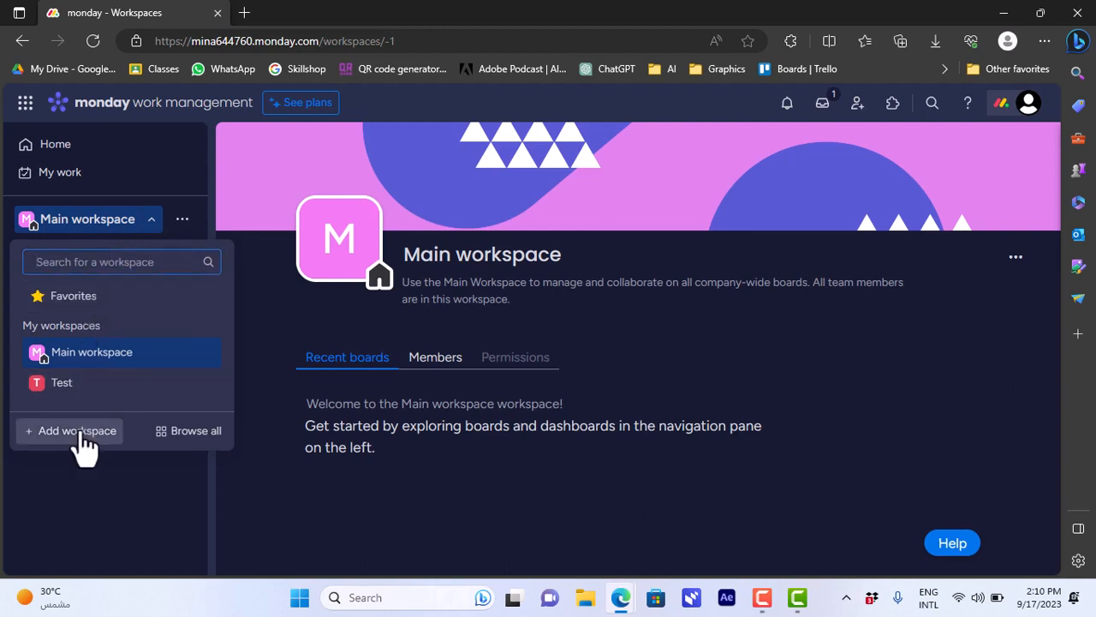
click(76, 431)
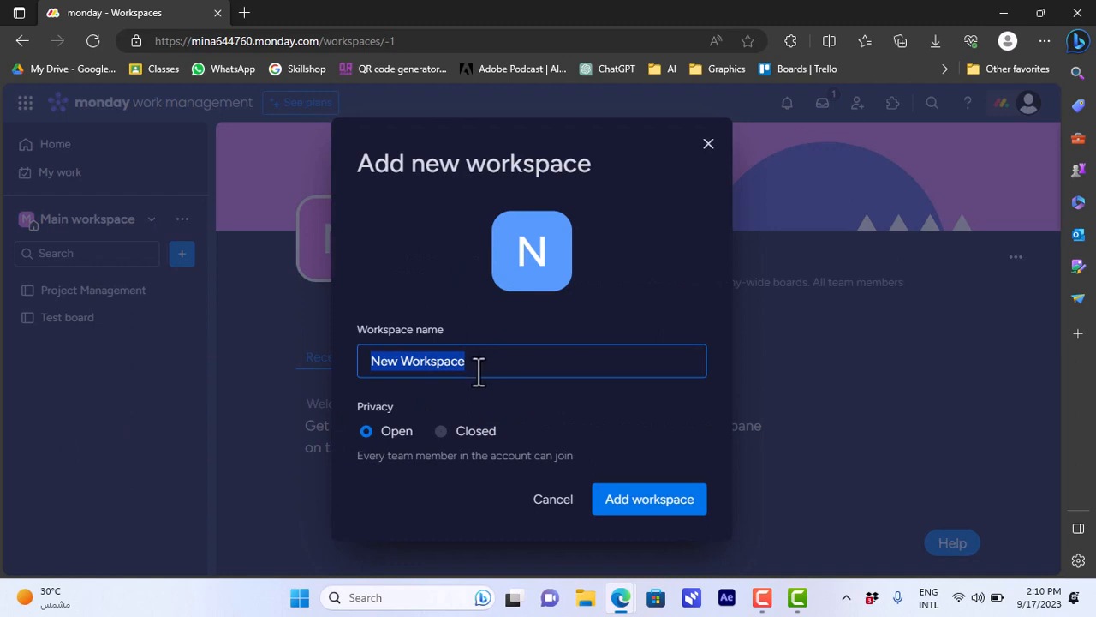
click(552, 505)
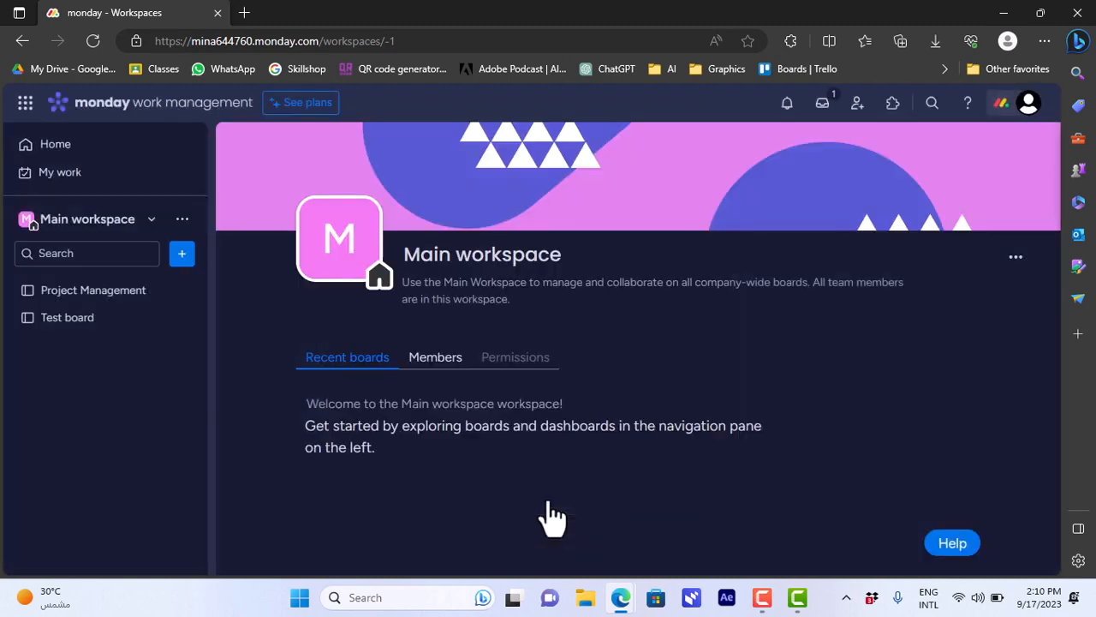
- Switch from the main workspace to the Test workspace and view its options for adding content
click(124, 225)
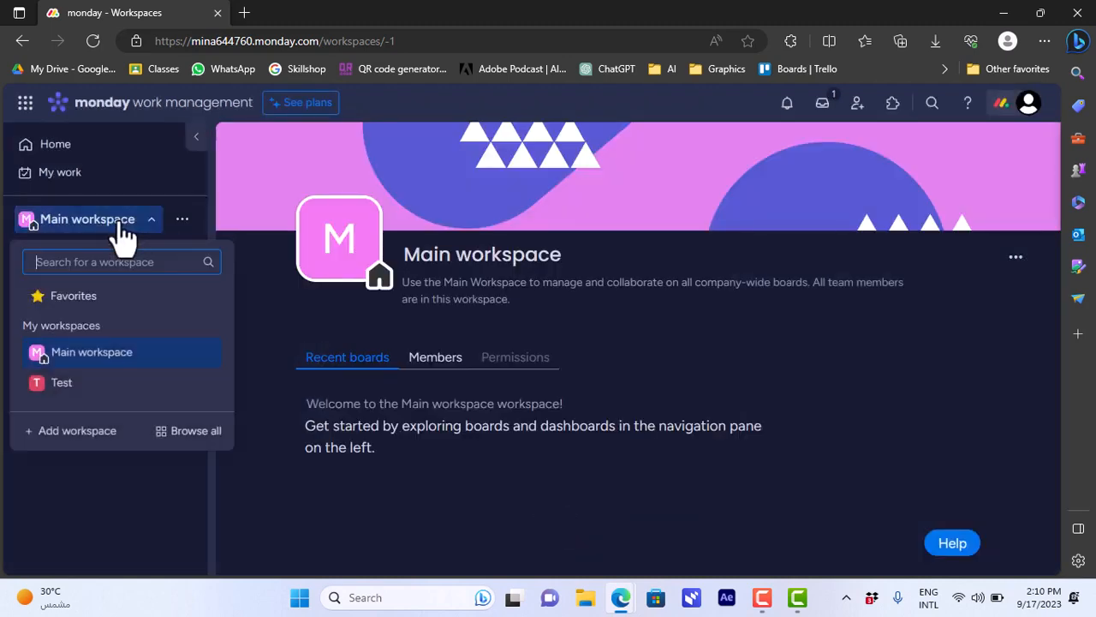
click(73, 387)
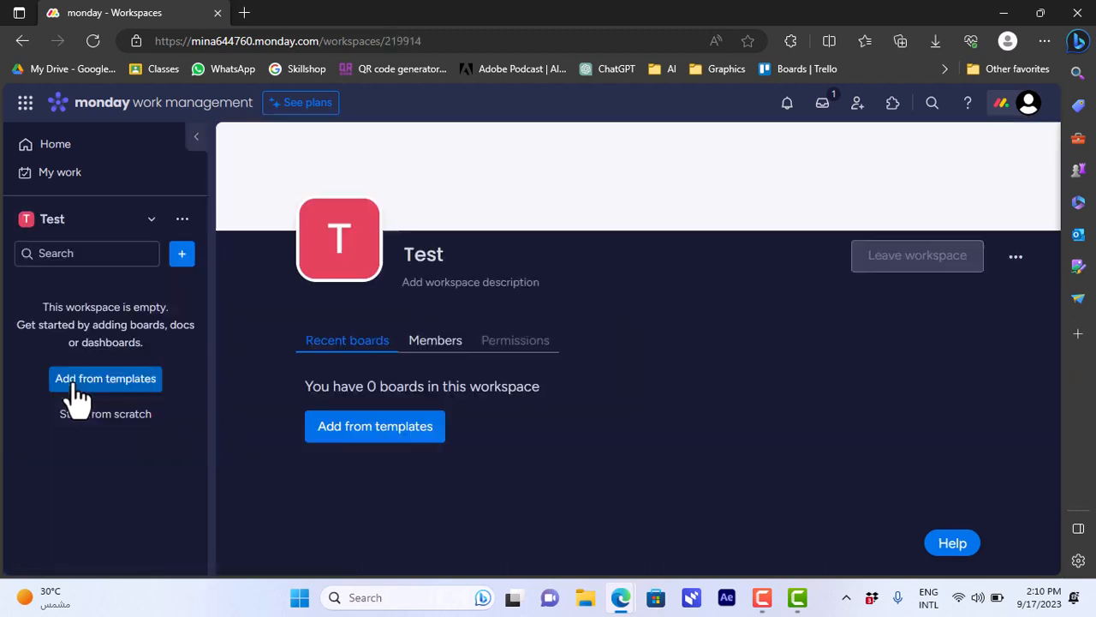
click(182, 257)
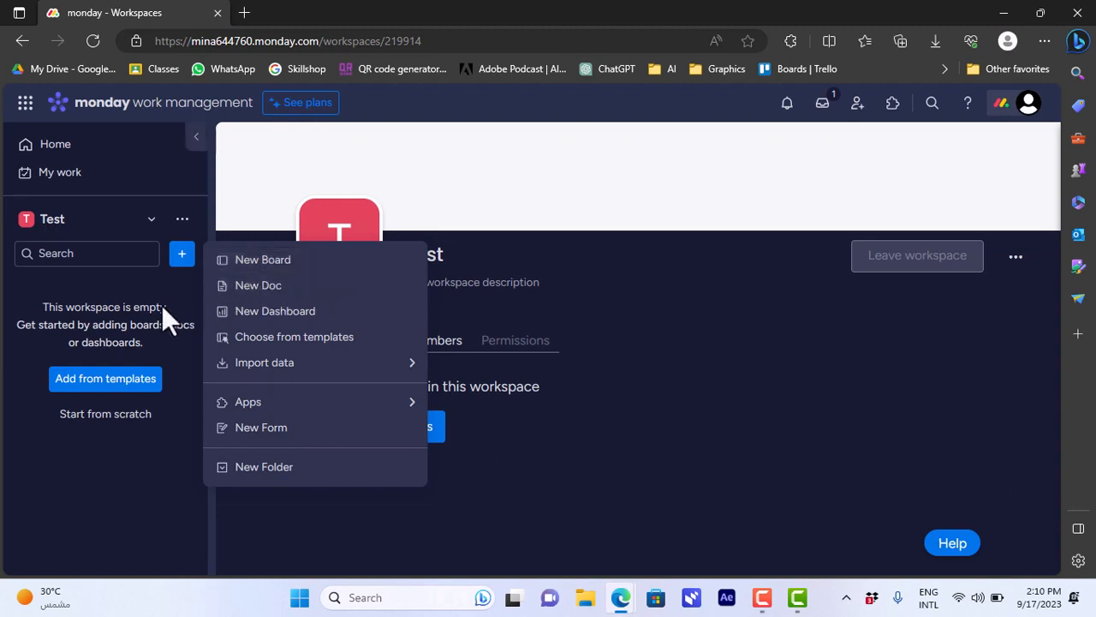
click(107, 333)
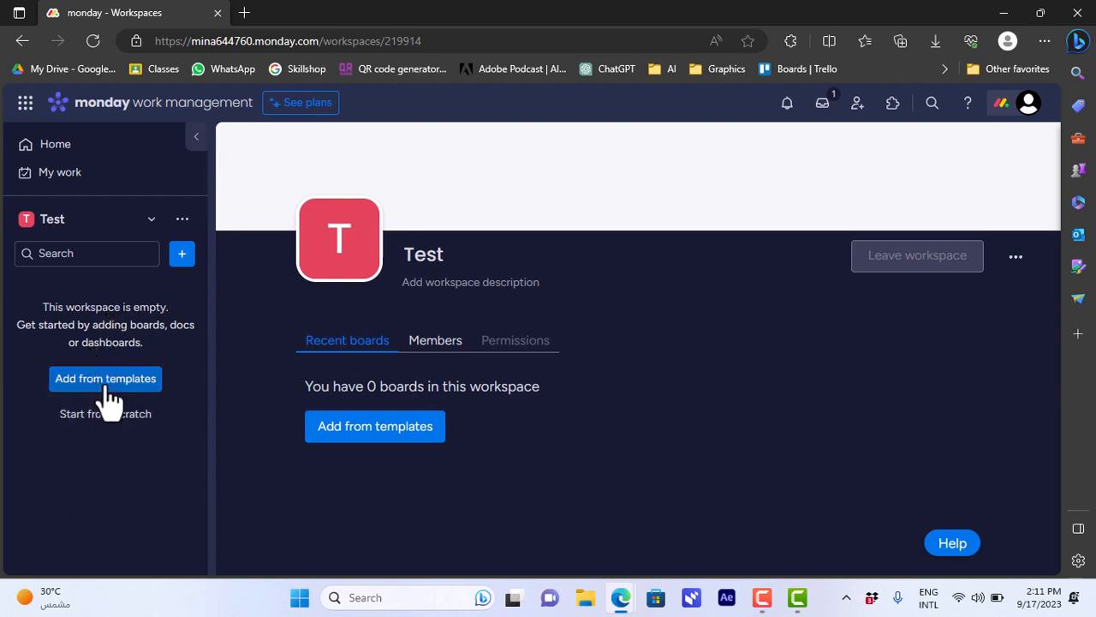
- Add the Agile Project Management template from the Project Management category to the Test workspace
click(106, 385)
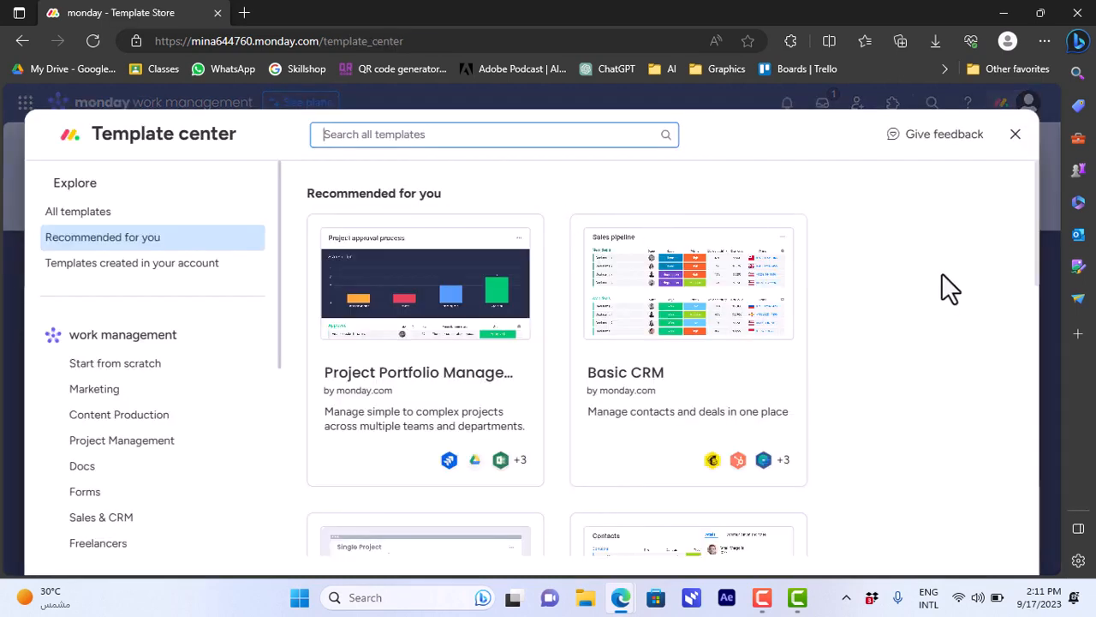
drag(1038, 221, 1046, 364)
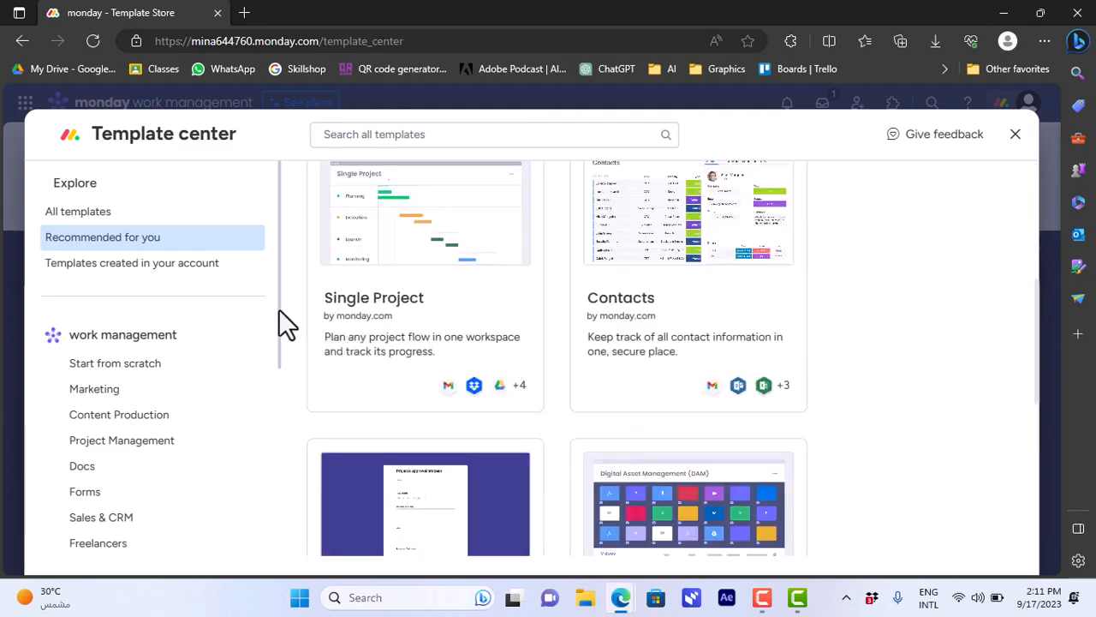
drag(278, 308, 281, 404)
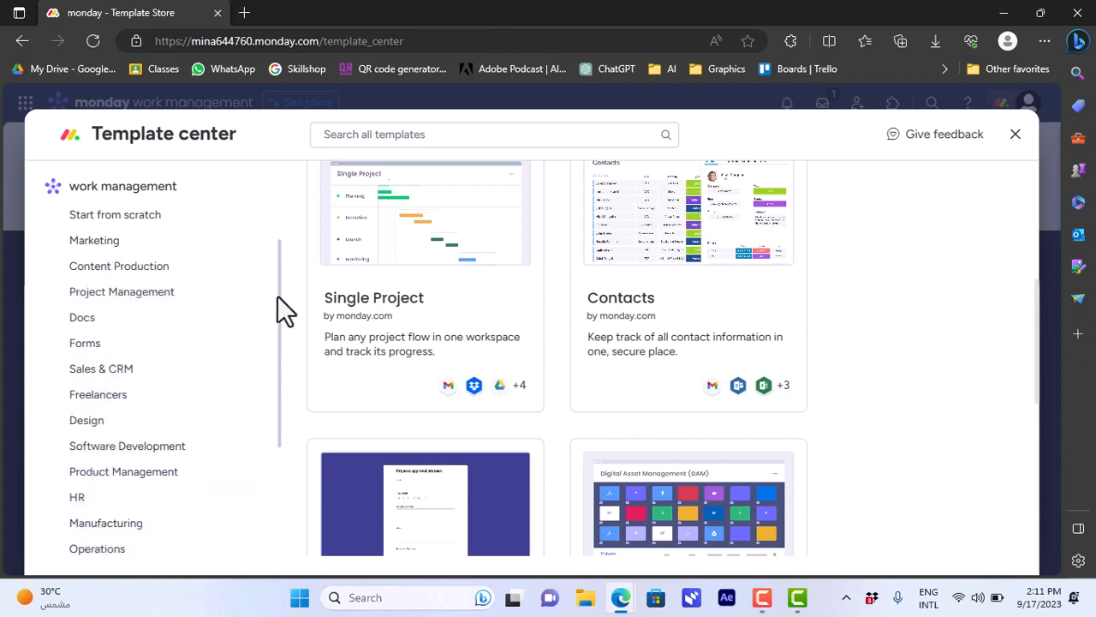
click(142, 306)
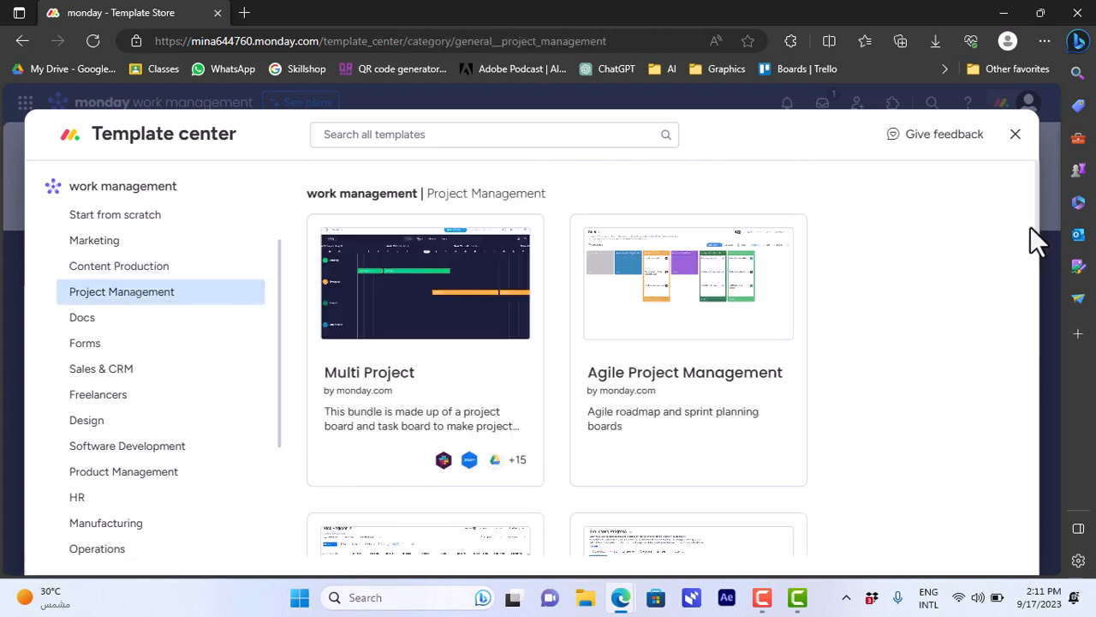
drag(1036, 219, 1033, 194)
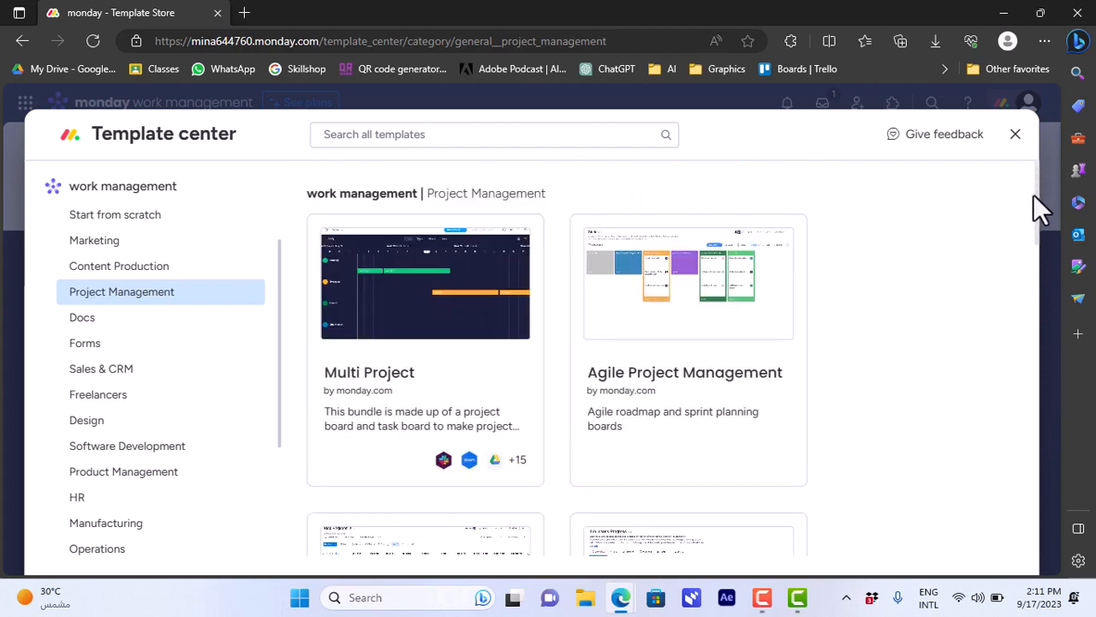
click(694, 298)
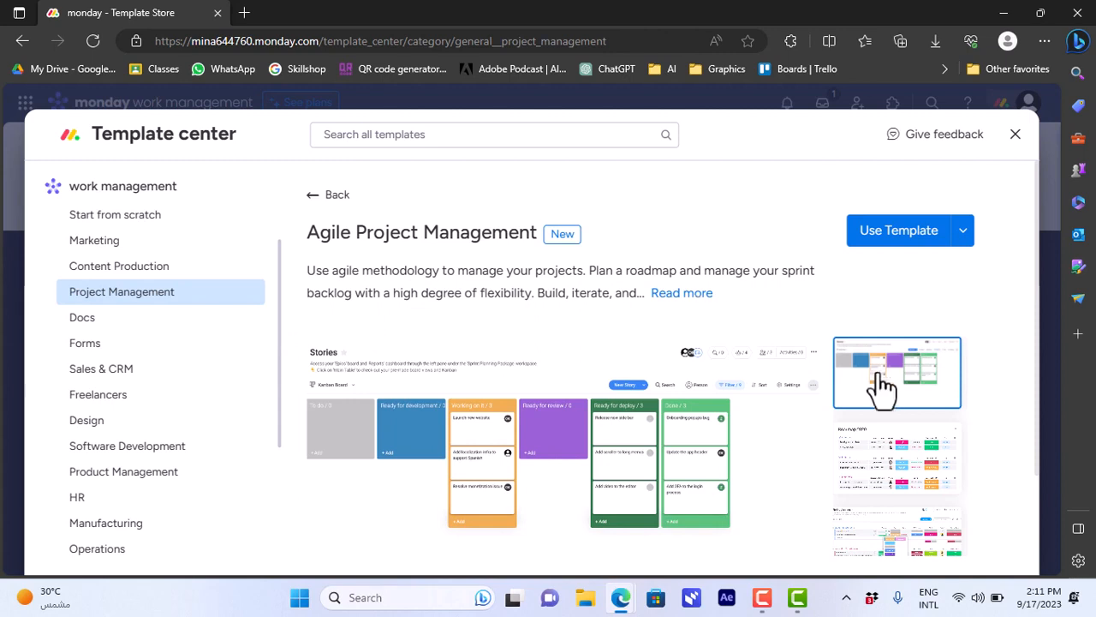
click(895, 239)
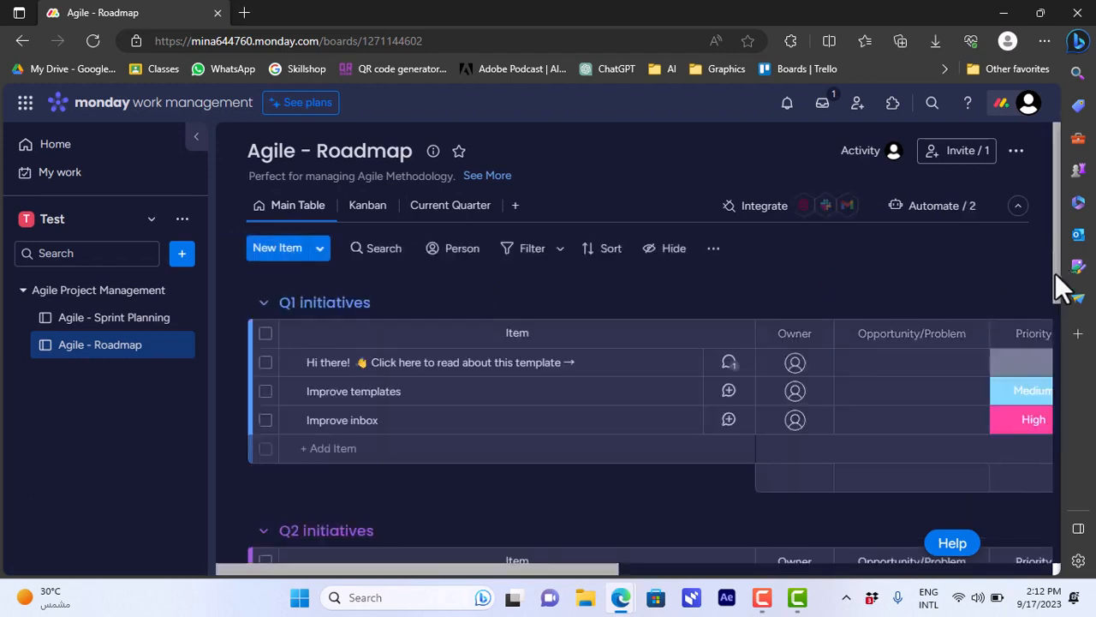
- Rename the Agile - Roadmap board to "finance"
drag(1056, 273, 1048, 209)
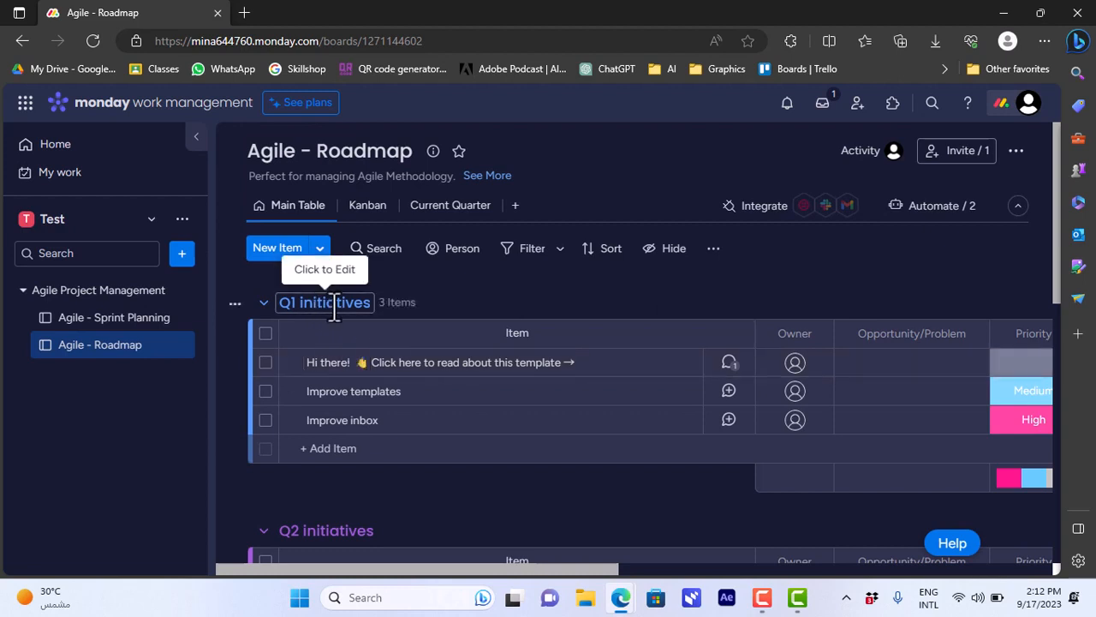
drag(1055, 224, 1055, 262)
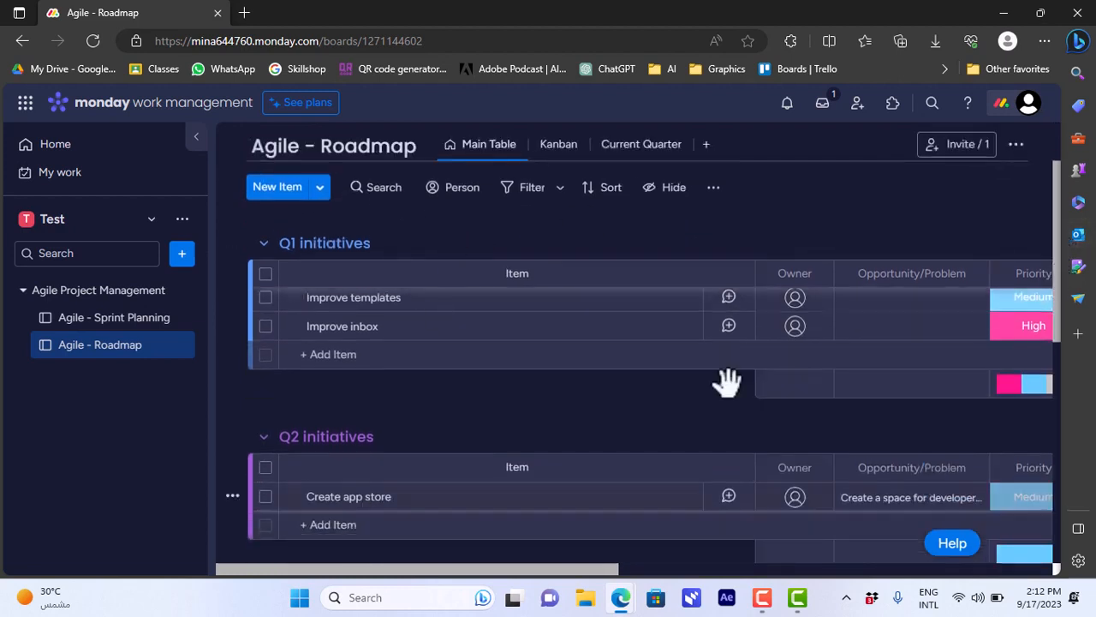
drag(1057, 300, 1056, 240)
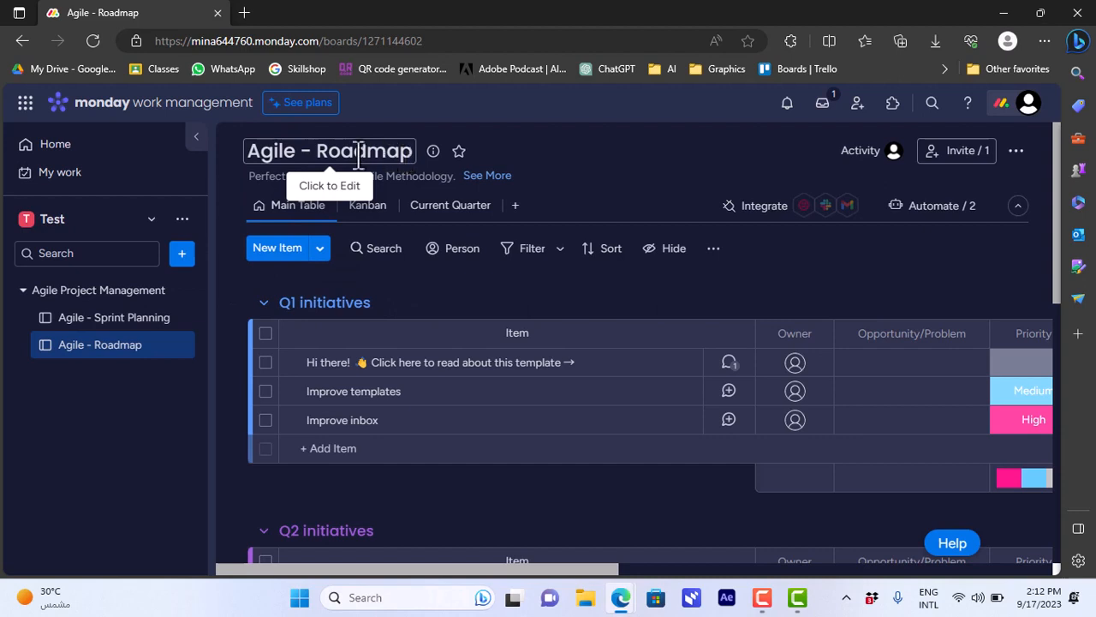
click(305, 151)
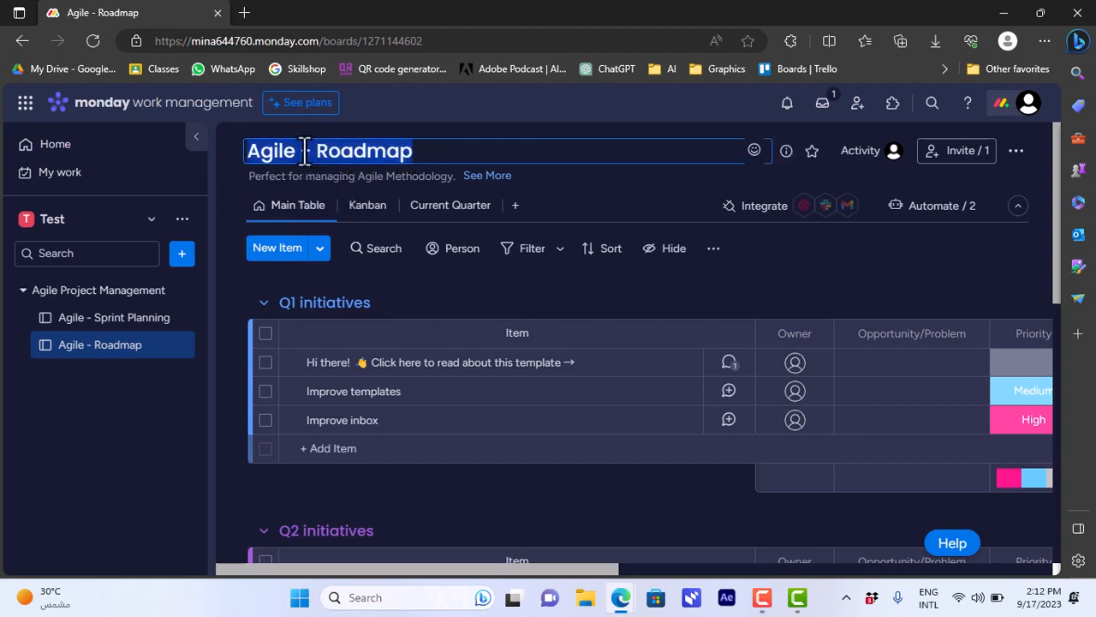
text(finance)
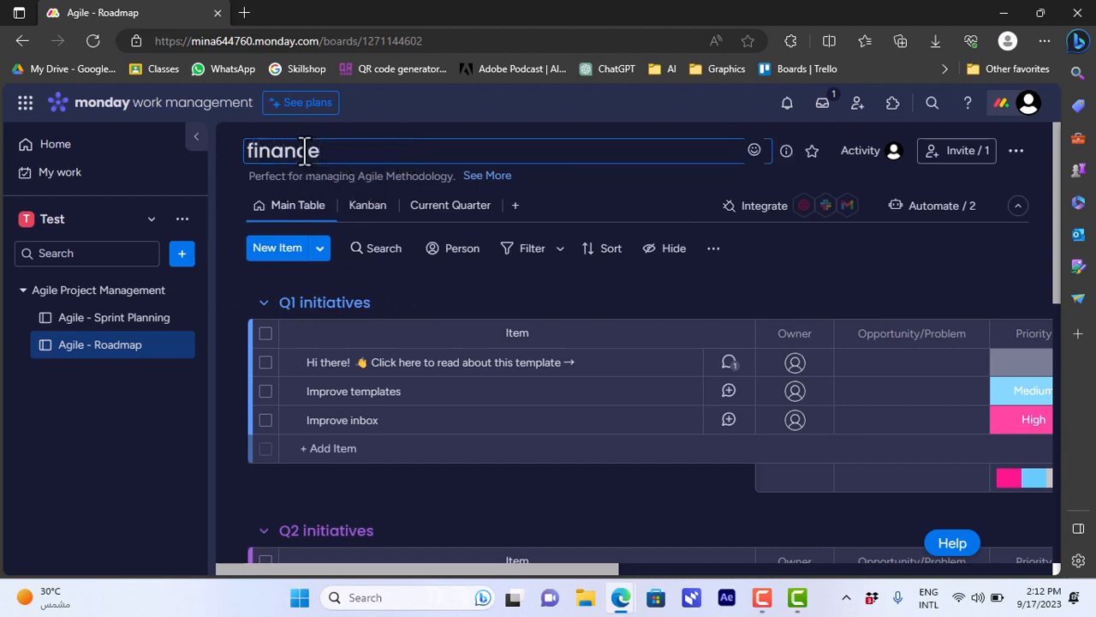
click(261, 278)
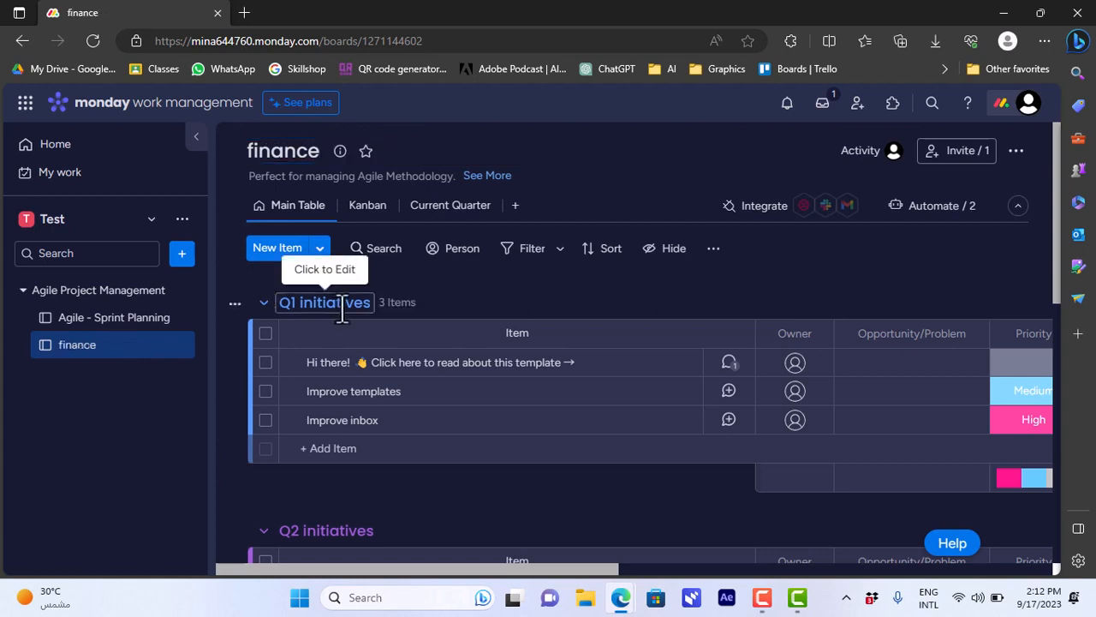
- Rename the Q1 initiatives group to "groceries" and the Q2 initiatives group to "bills"
click(366, 309)
key(BackSpace)
click(346, 308)
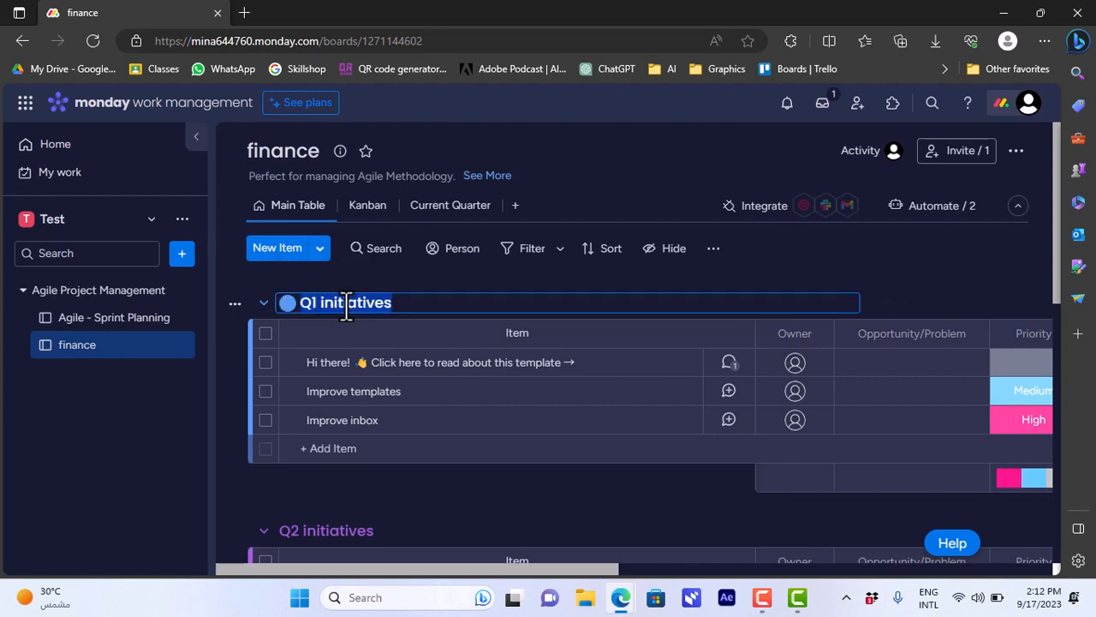
text(groceries)
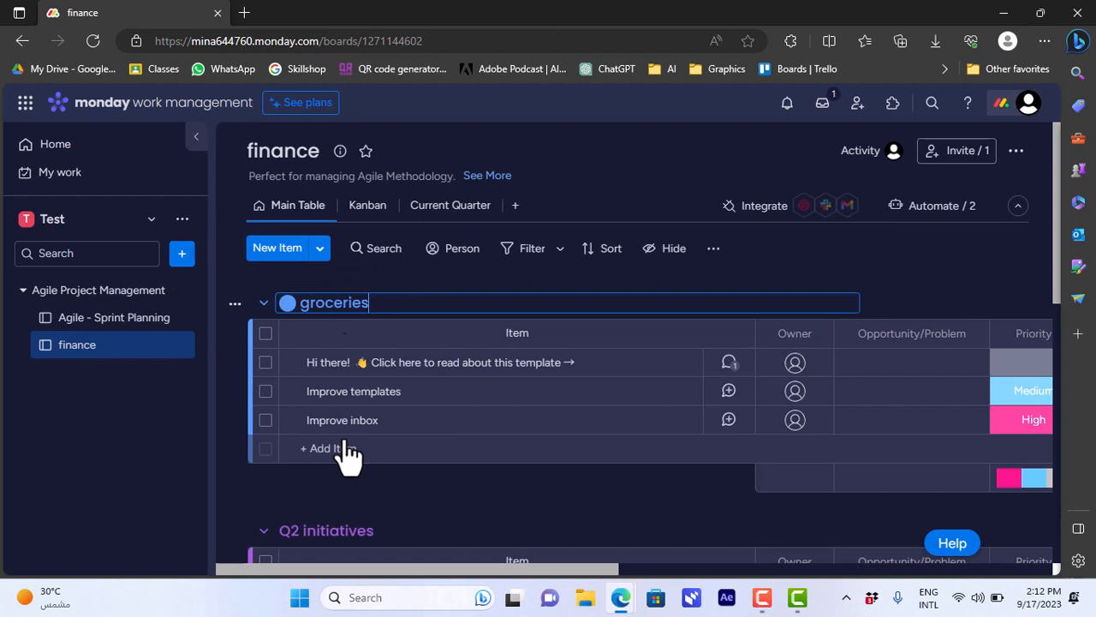
click(329, 531)
text(bills)
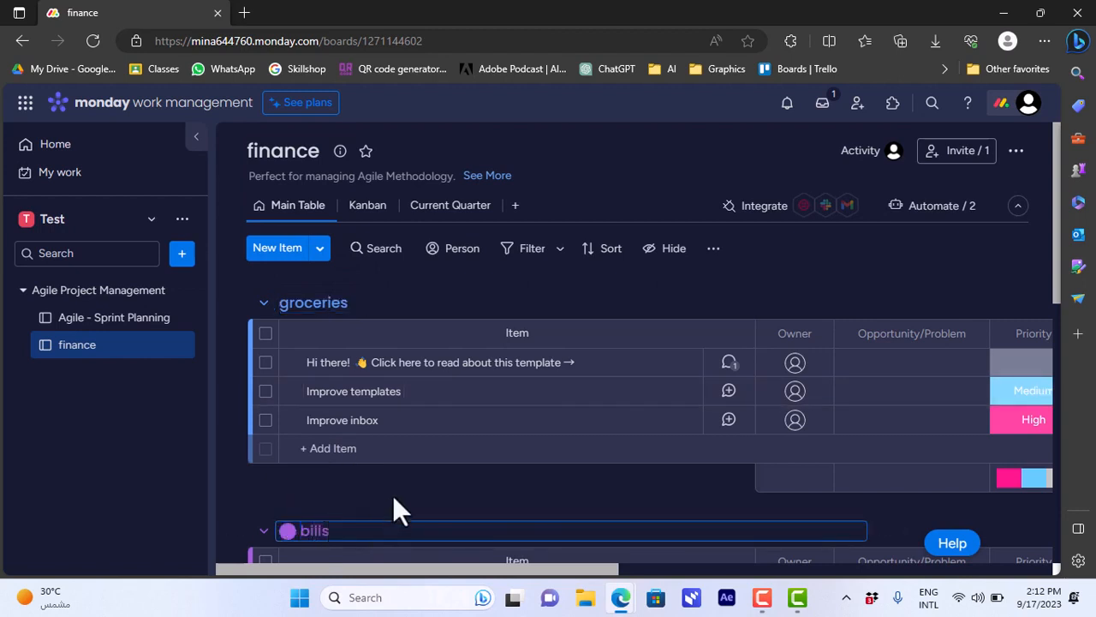
key(Return)
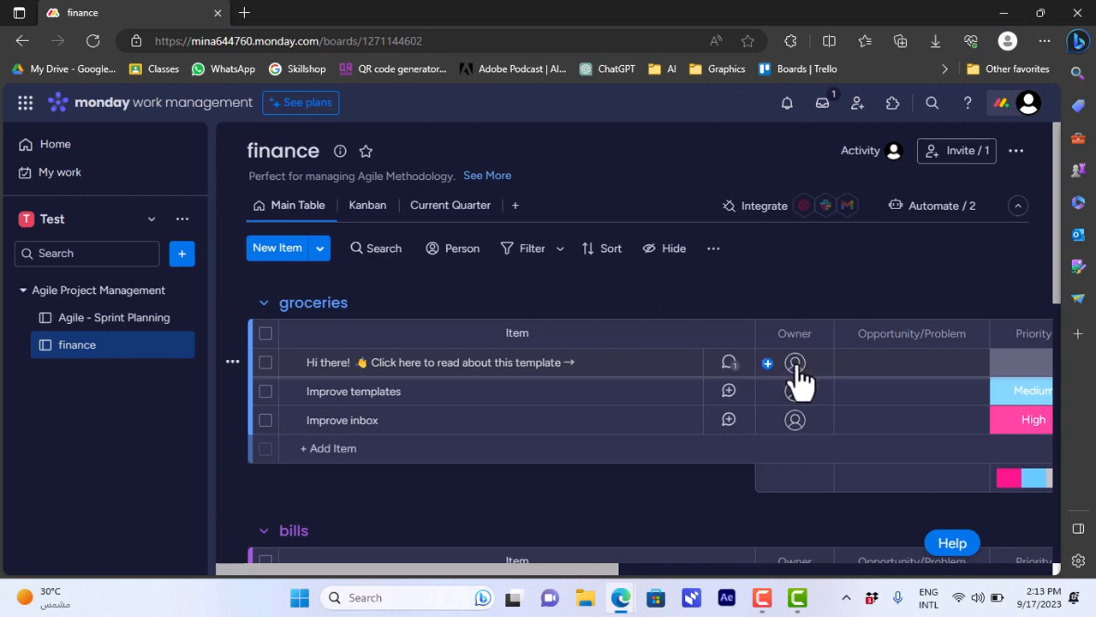
- Add a new item named "buy milk" to the groceries group
click(859, 119)
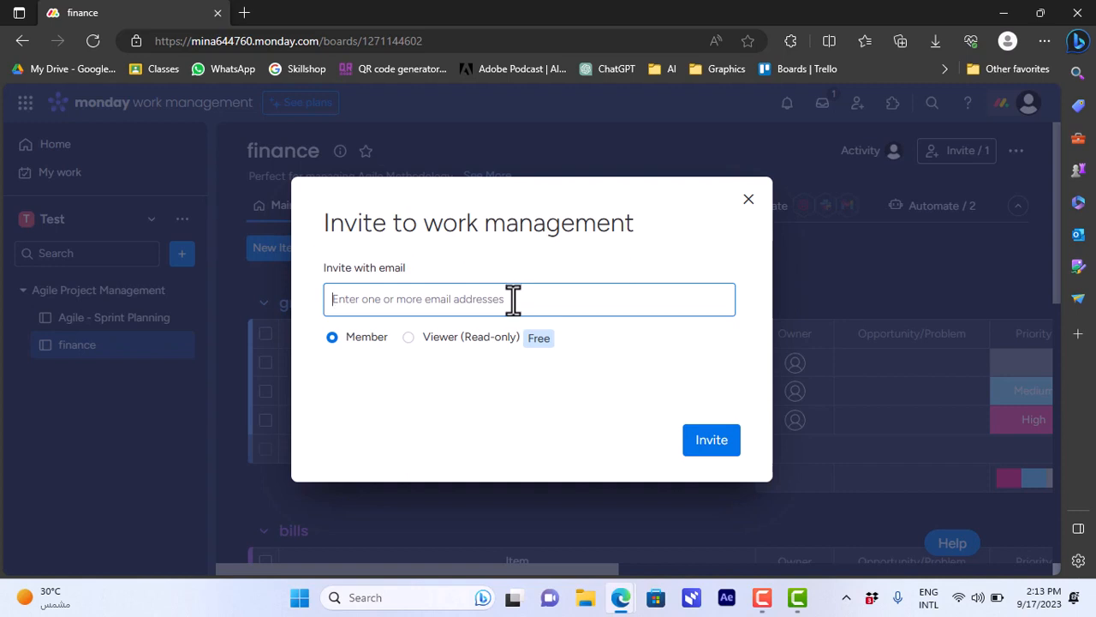
click(747, 199)
drag(540, 570, 639, 565)
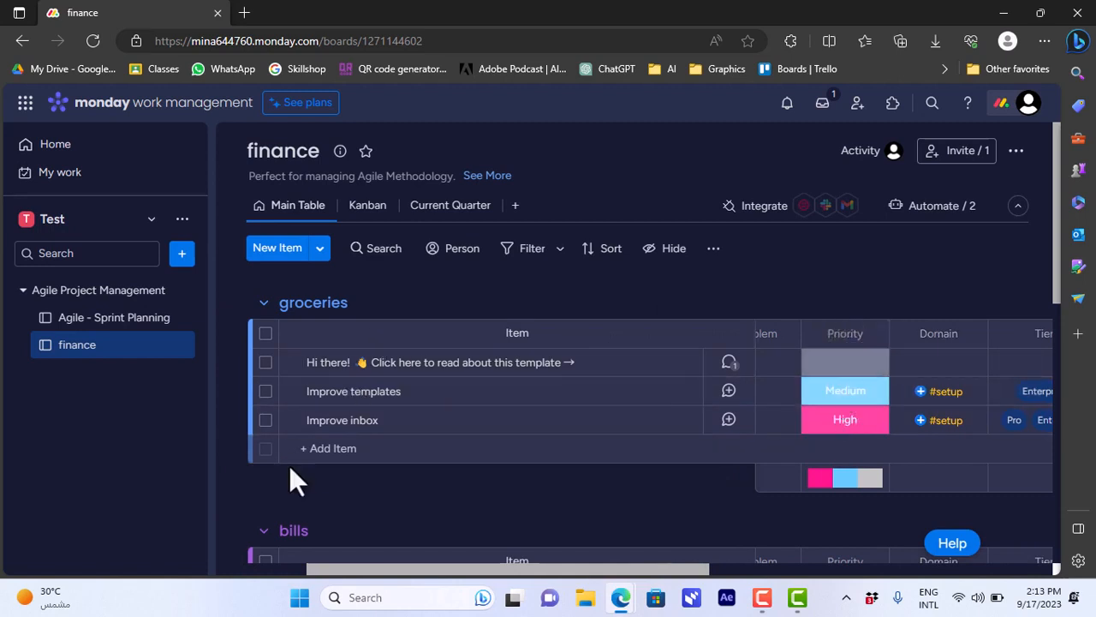
click(333, 448)
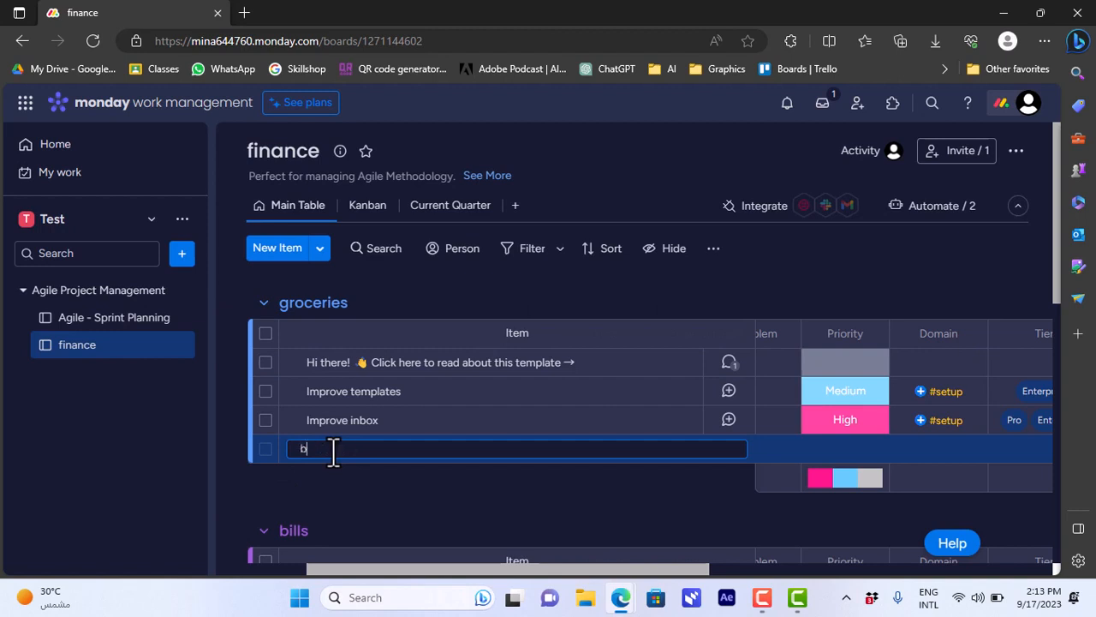
text(buy milk)
key(shift+Return)
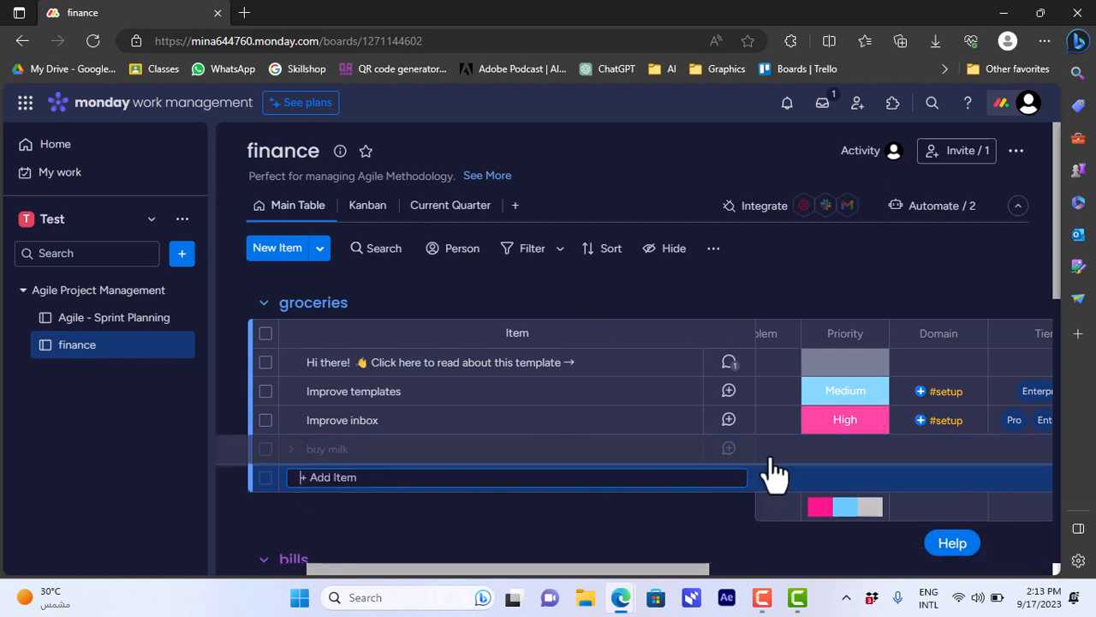
- Create a new priority label named "urgent" and assign it to the buy milk item
click(827, 452)
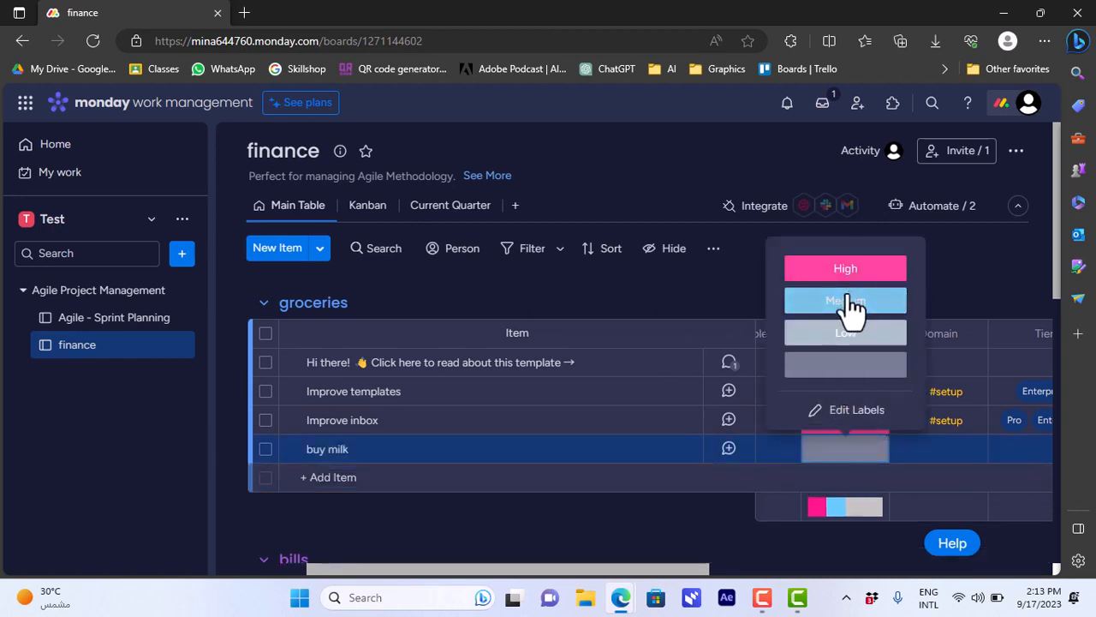
click(850, 420)
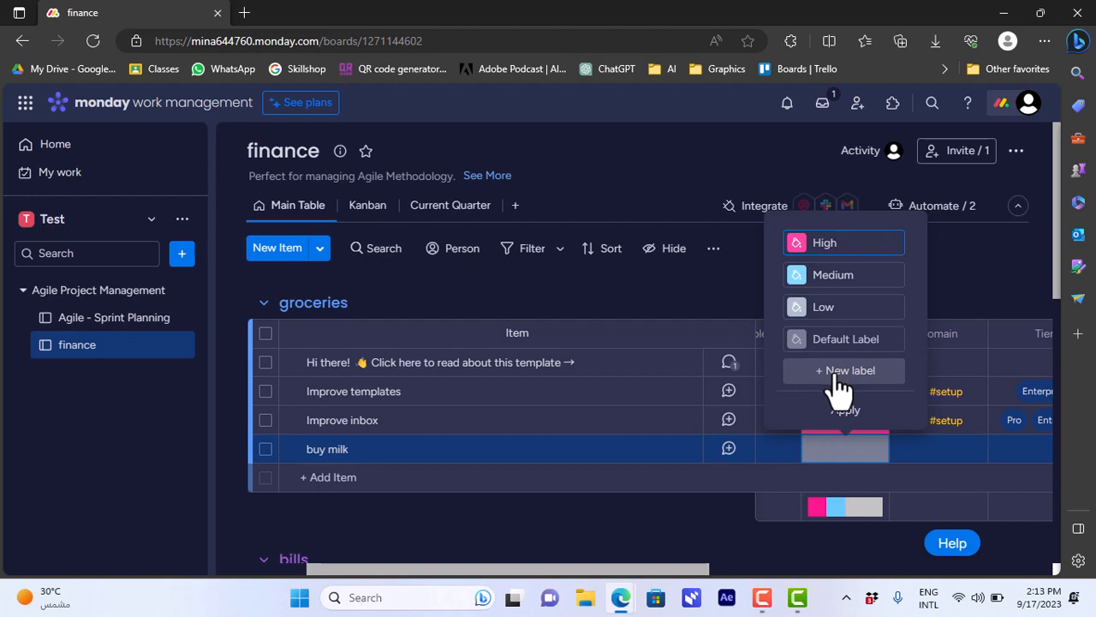
click(838, 386)
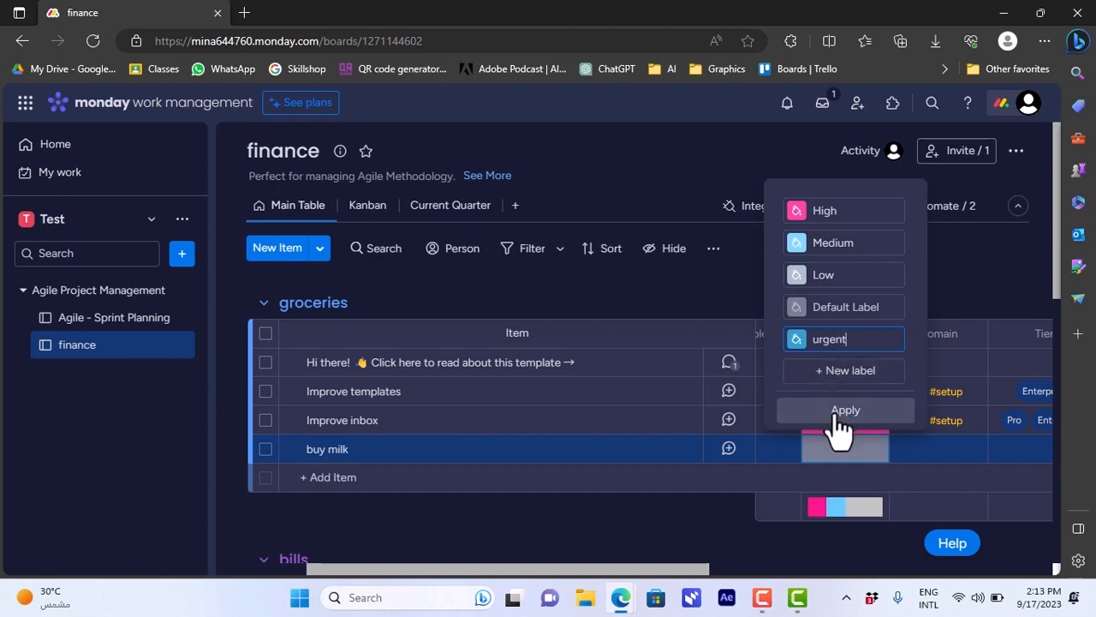
click(840, 411)
click(839, 366)
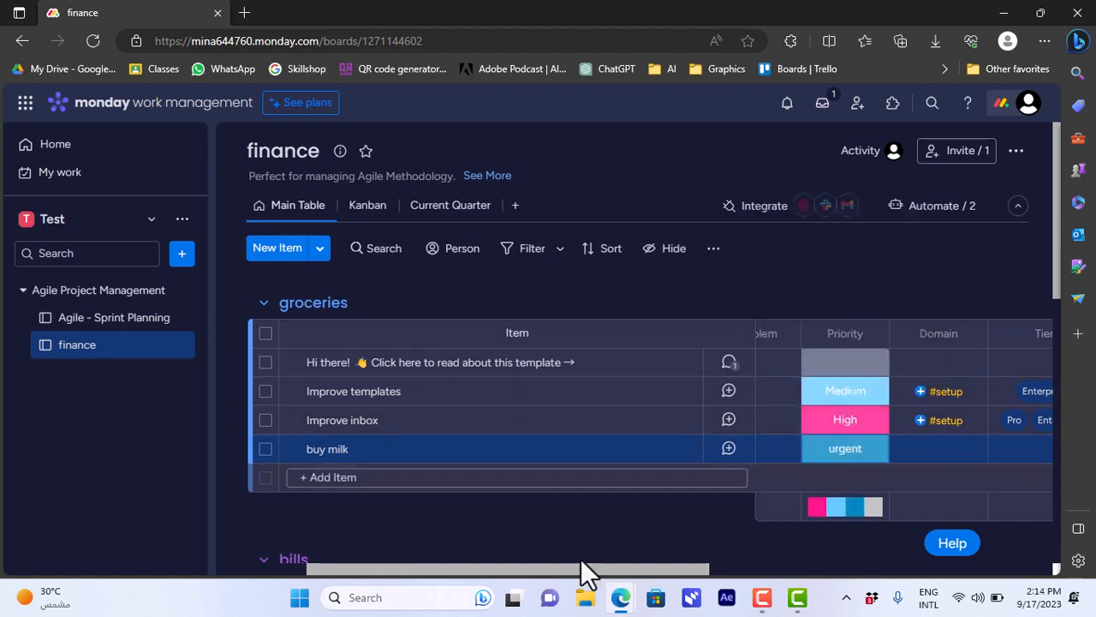
- Try to set the buy milk item's timeline starting on October 1, 2023
drag(576, 571, 826, 570)
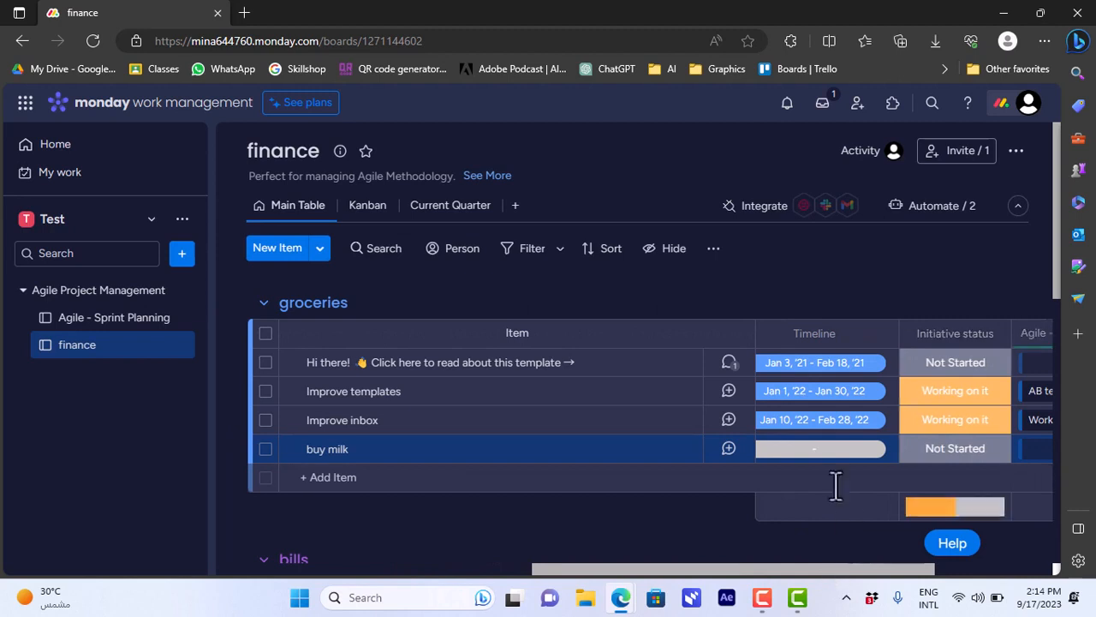
click(814, 449)
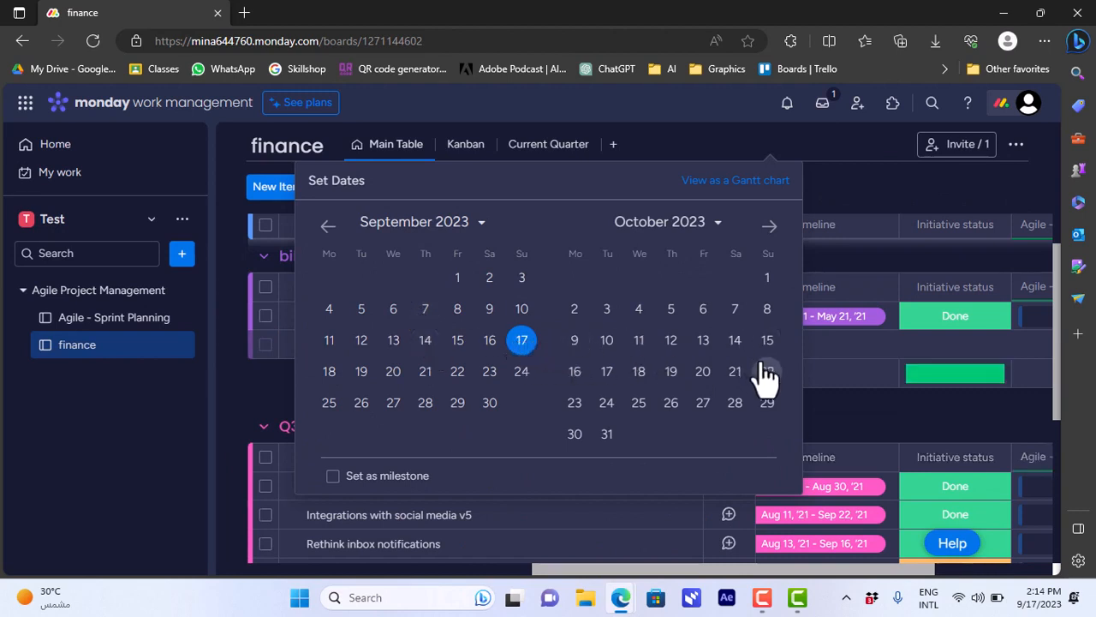
click(767, 279)
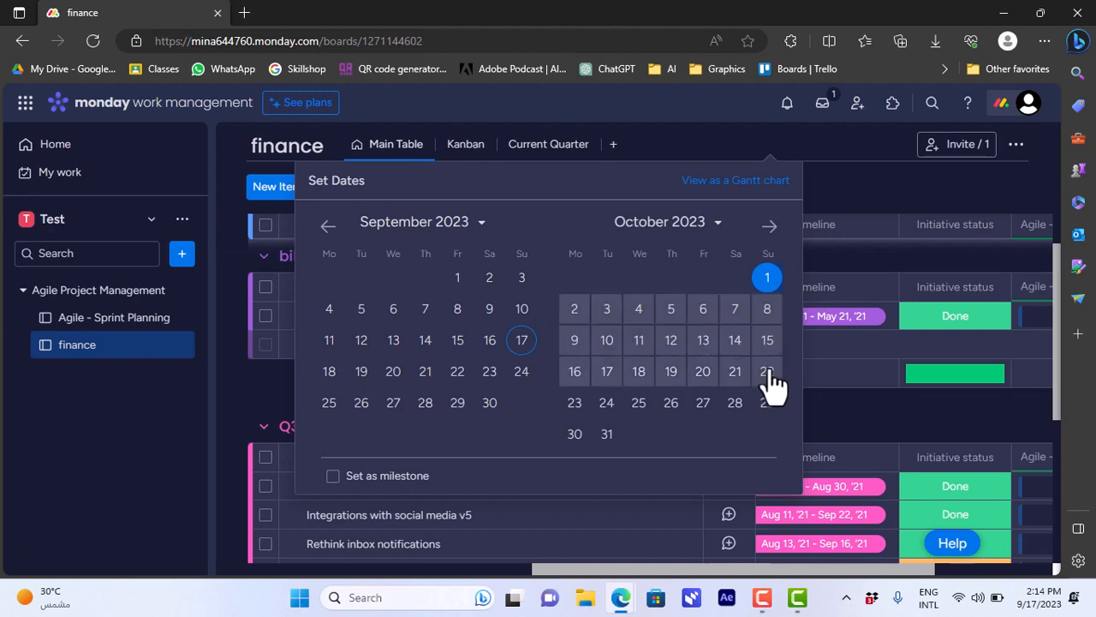
click(833, 410)
- Create a pink initiative status label named "almost done" and assign it to the buy milk item
scroll(942, 380, up, 3)
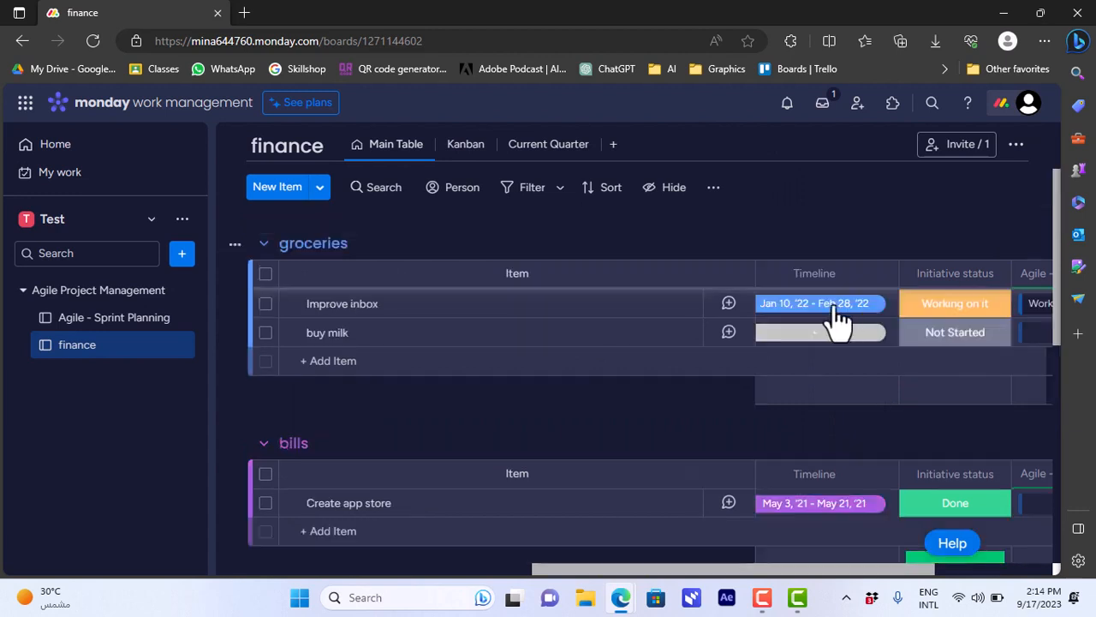
click(959, 334)
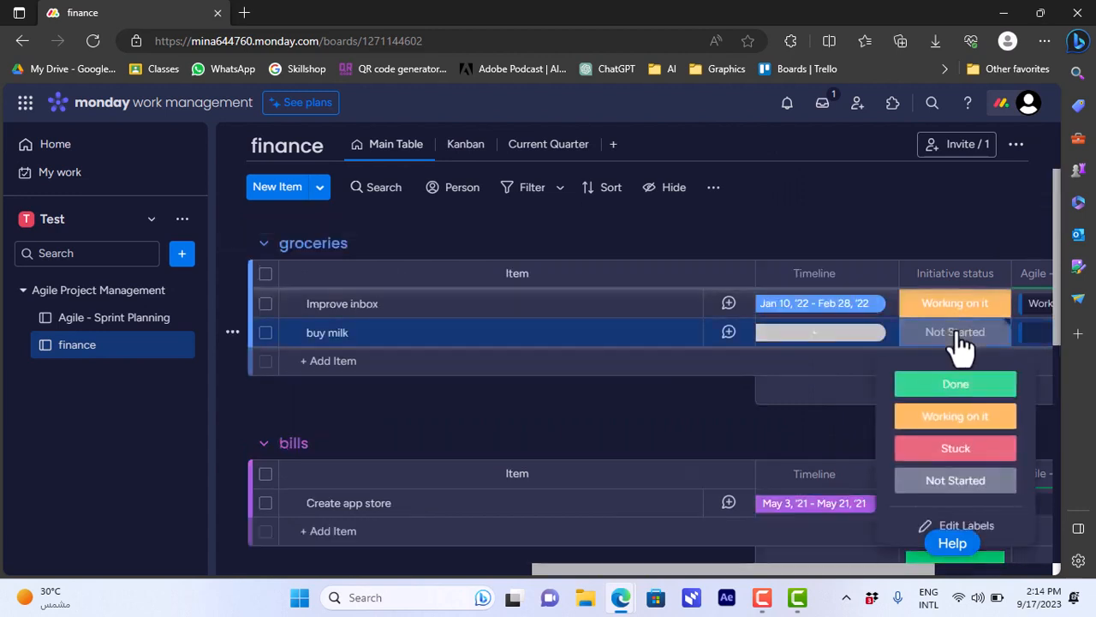
click(961, 536)
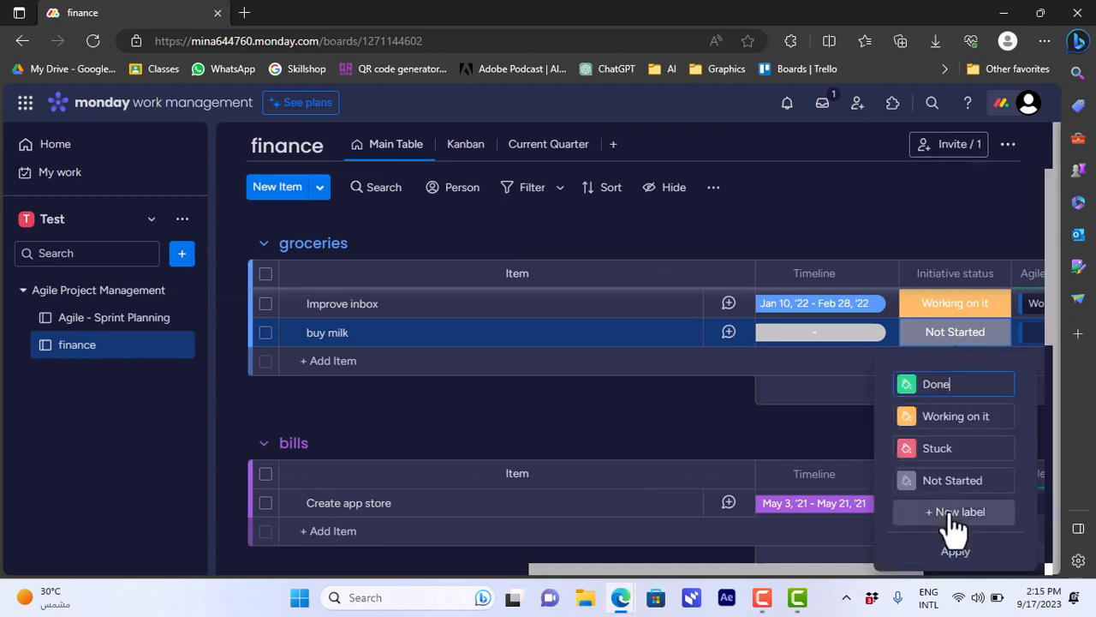
click(955, 514)
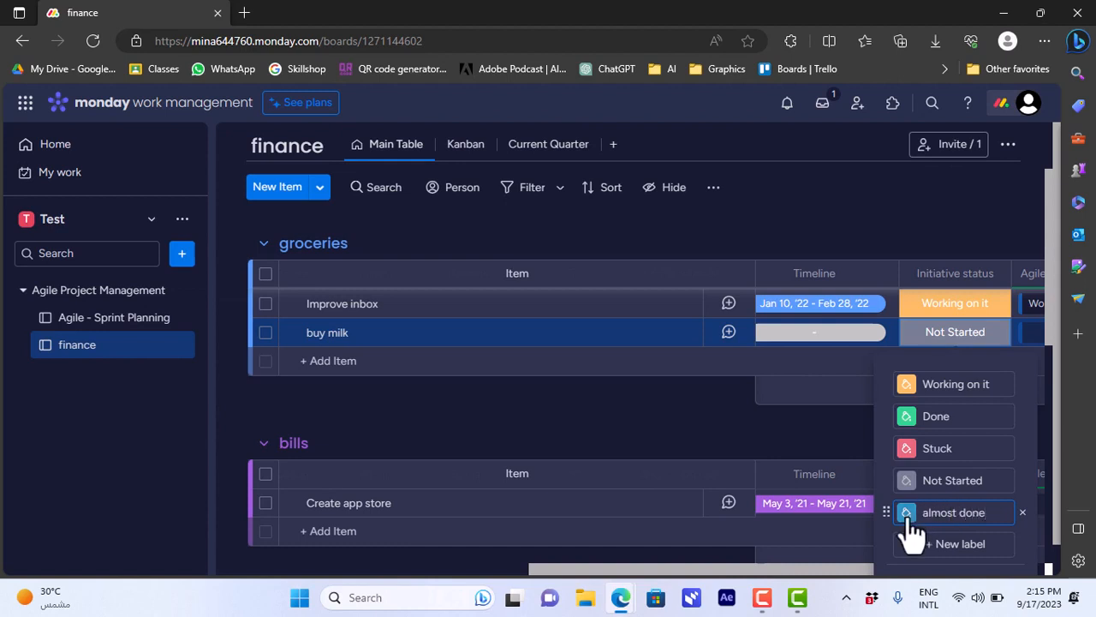
click(907, 514)
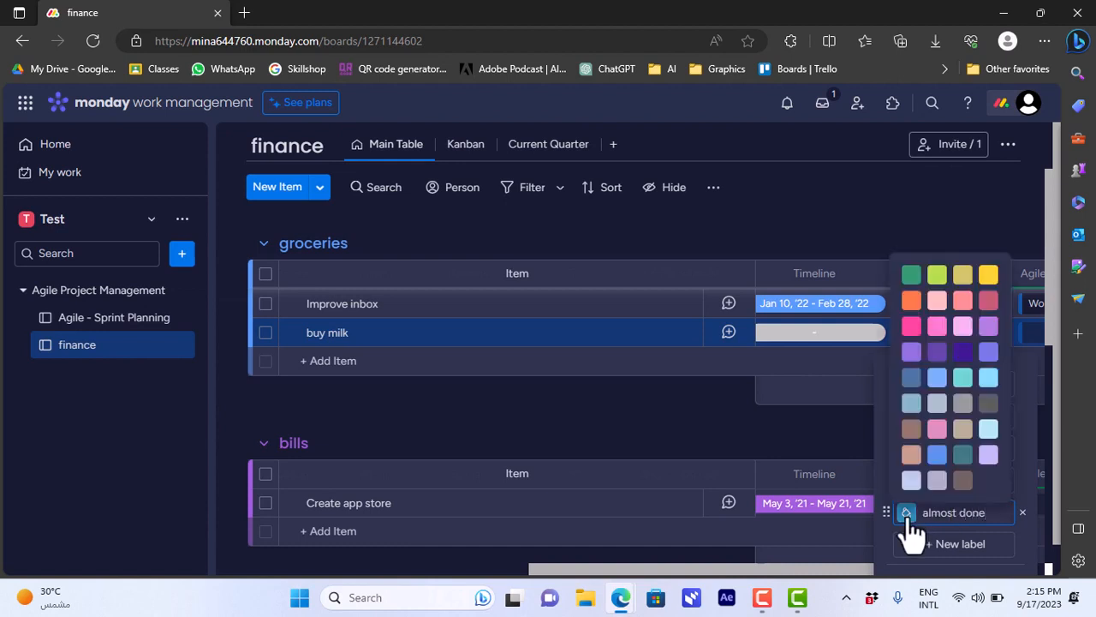
click(938, 430)
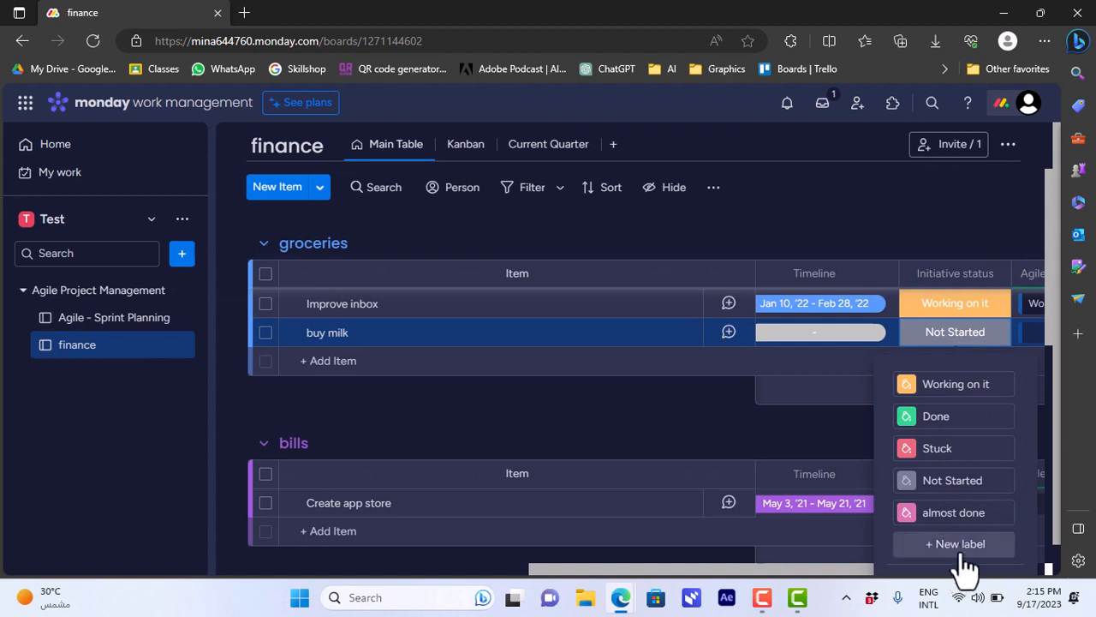
scroll(1057, 429, down, 1)
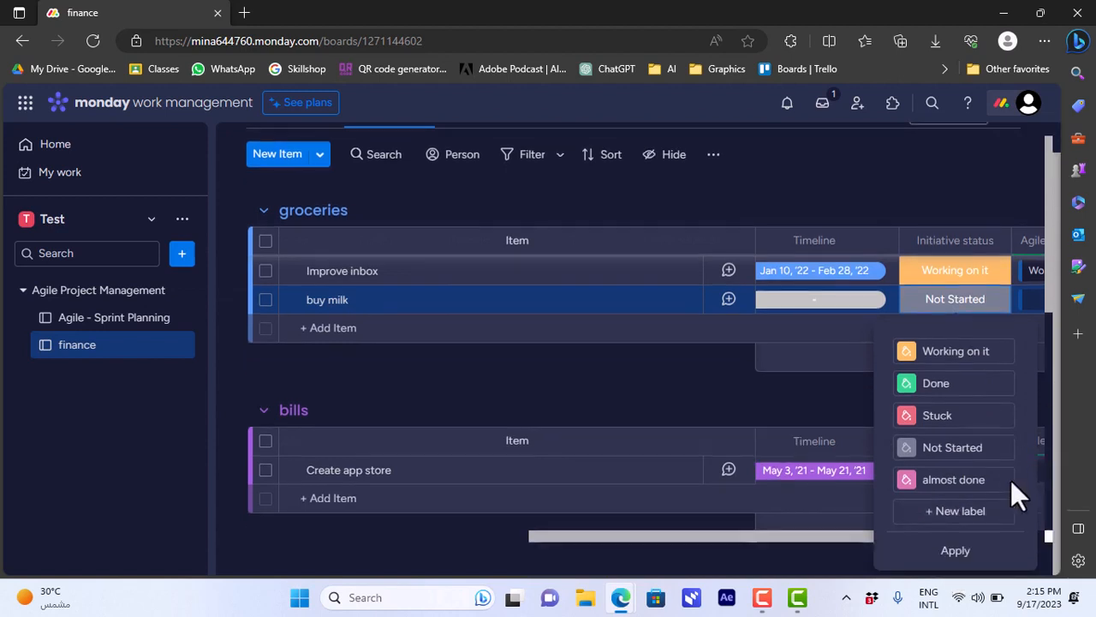
click(955, 551)
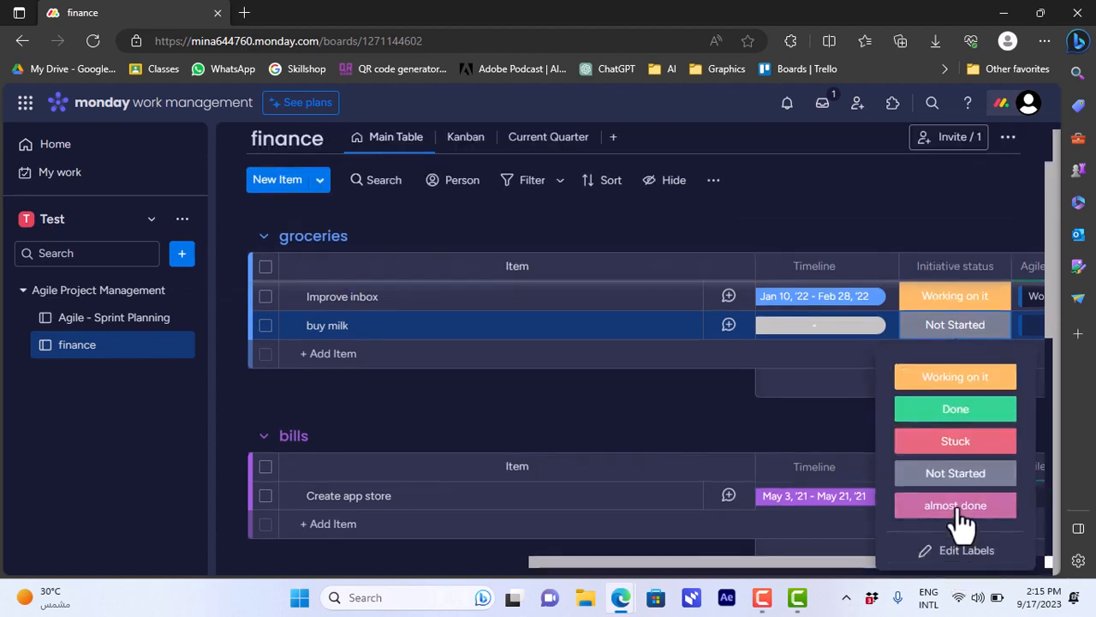
click(954, 517)
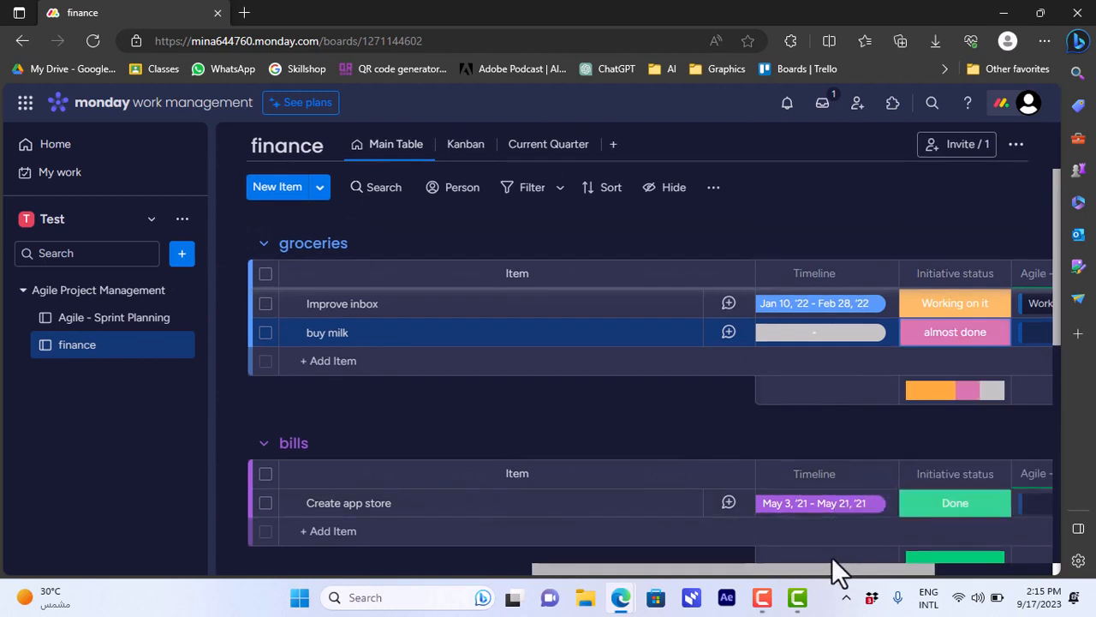
- Look through the column types that can be added to the groceries table
drag(836, 568, 989, 567)
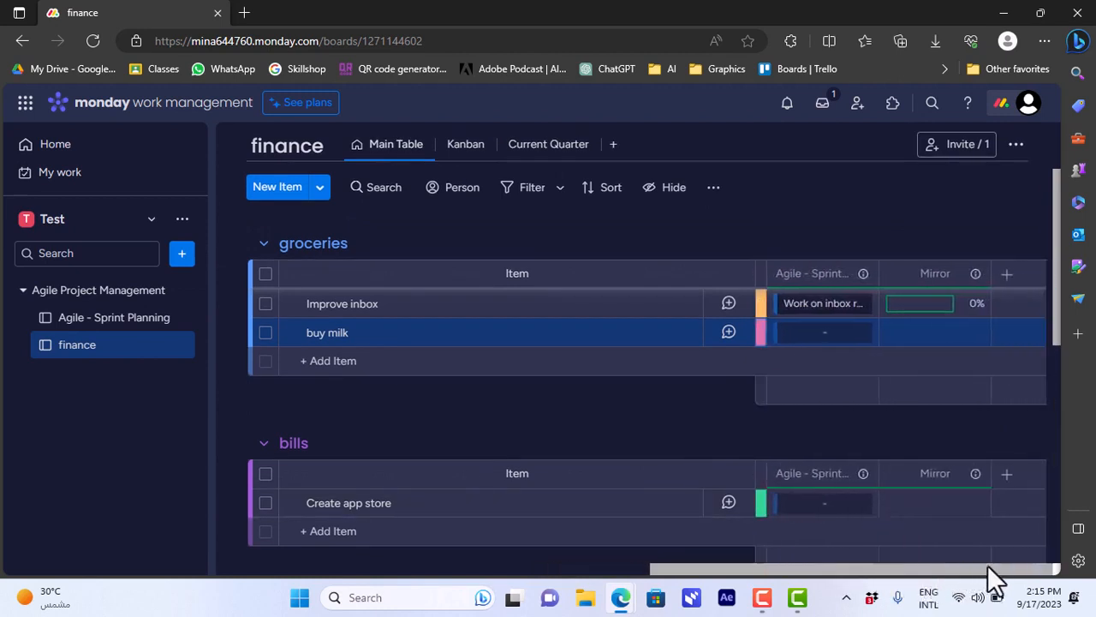
click(1007, 274)
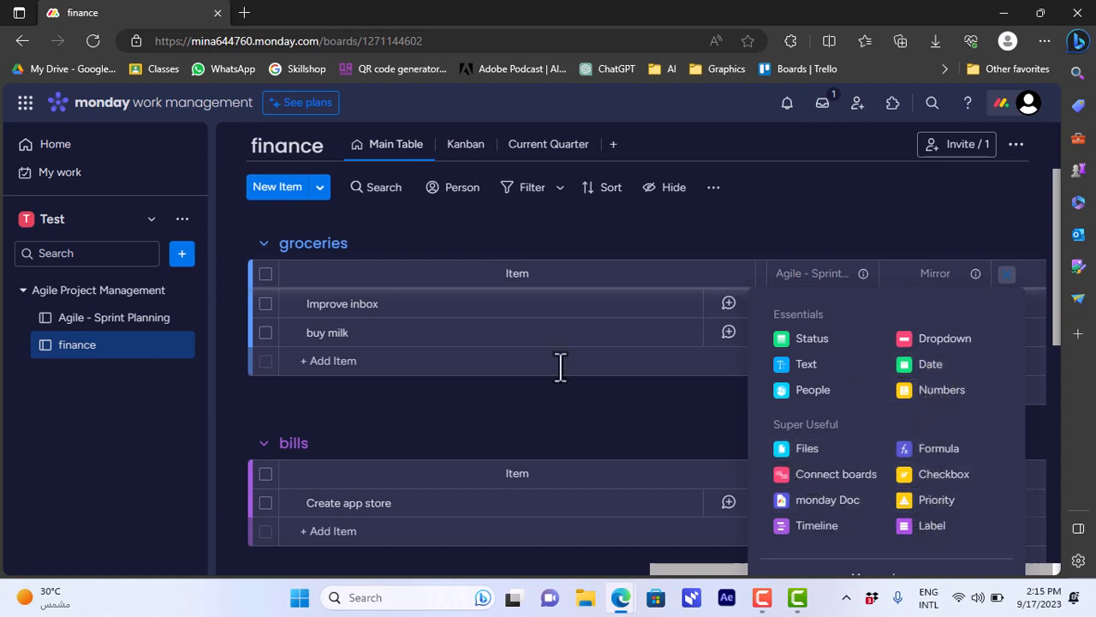
click(843, 190)
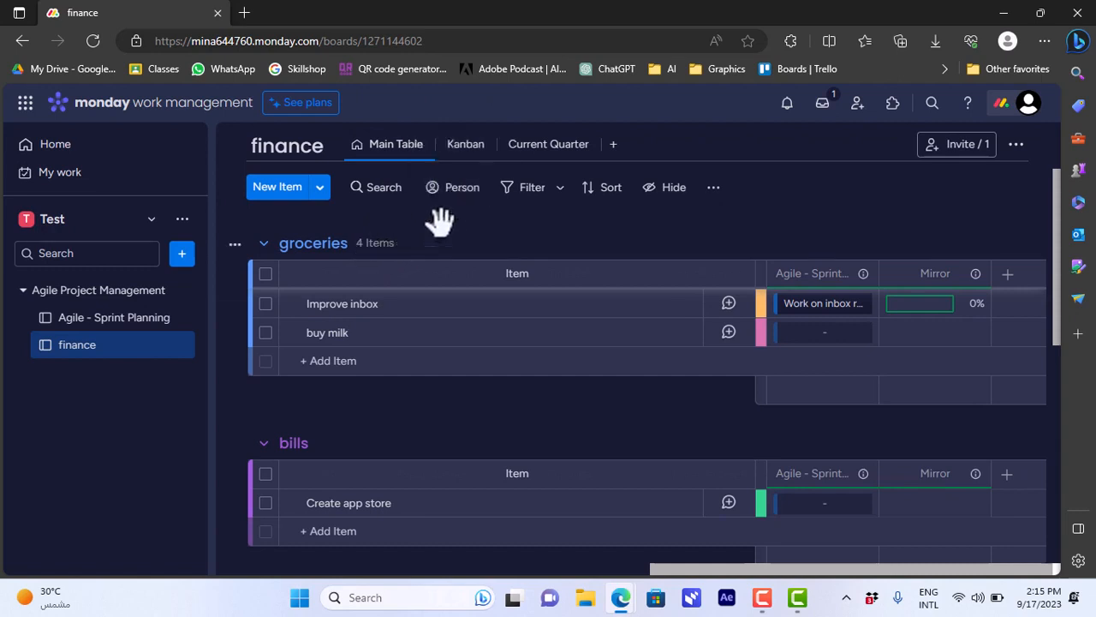
- Switch the board to the Kanban view and set the buy milk card's priority to Medium
click(464, 147)
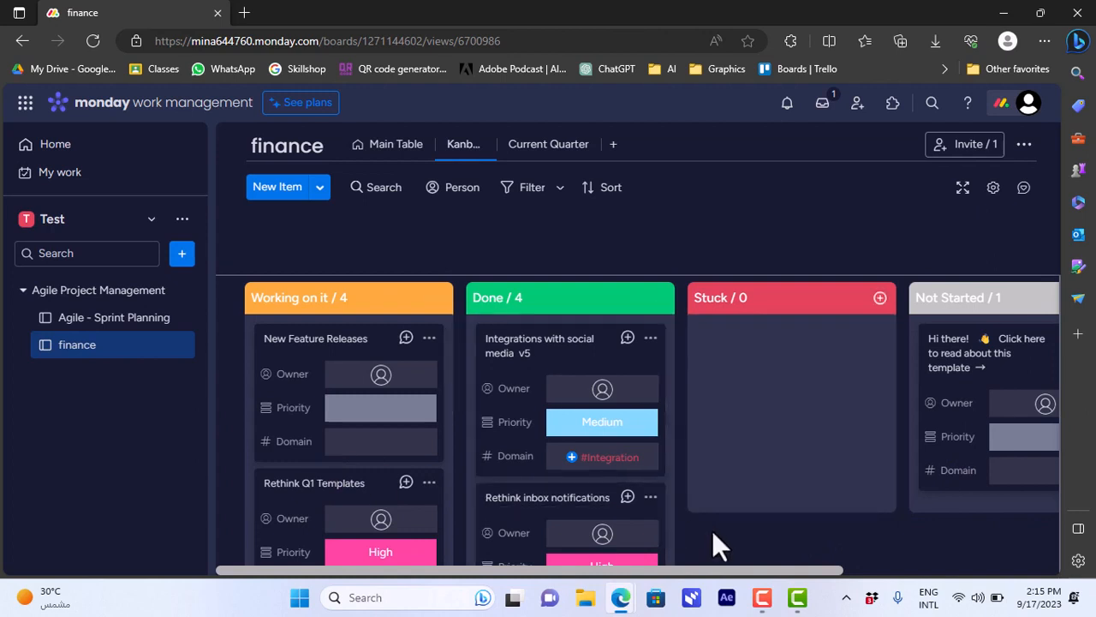
drag(788, 573, 734, 594)
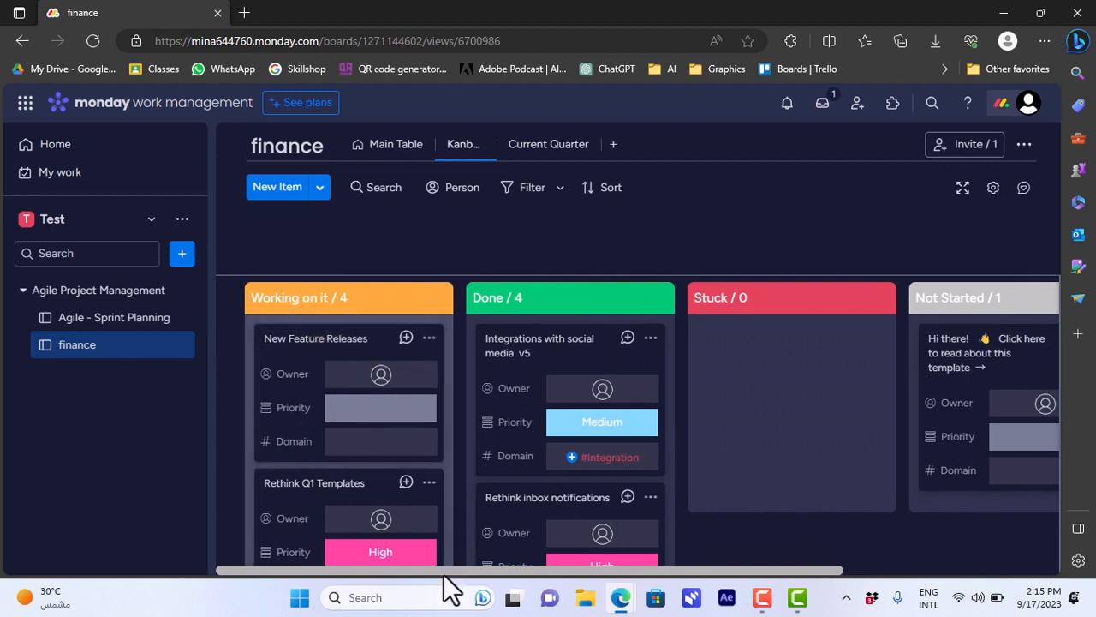
drag(453, 570, 470, 580)
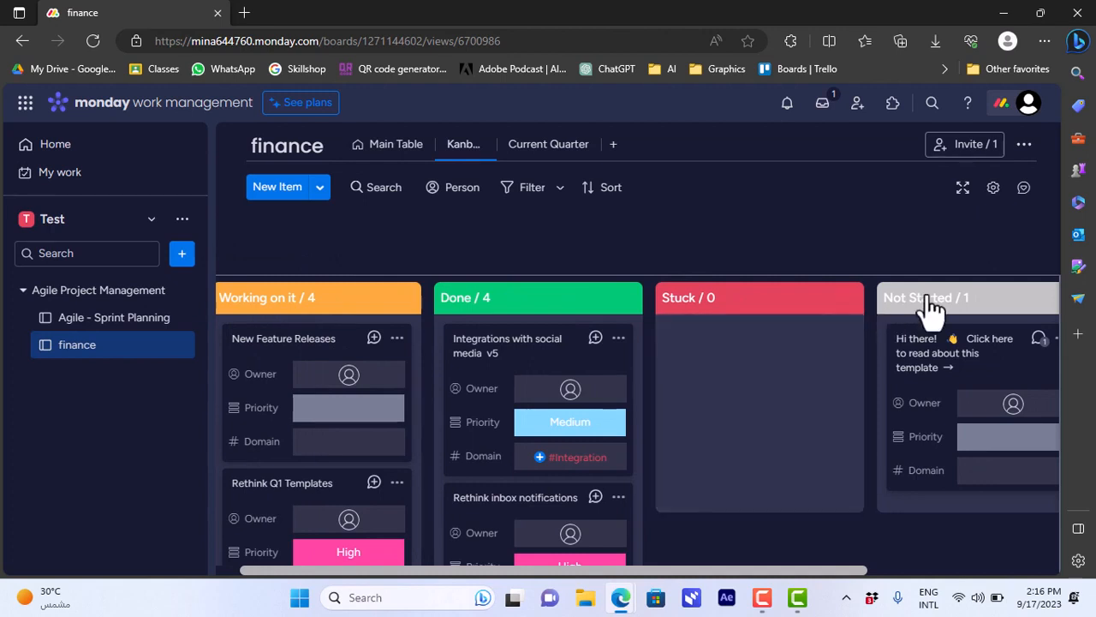
drag(702, 575, 955, 602)
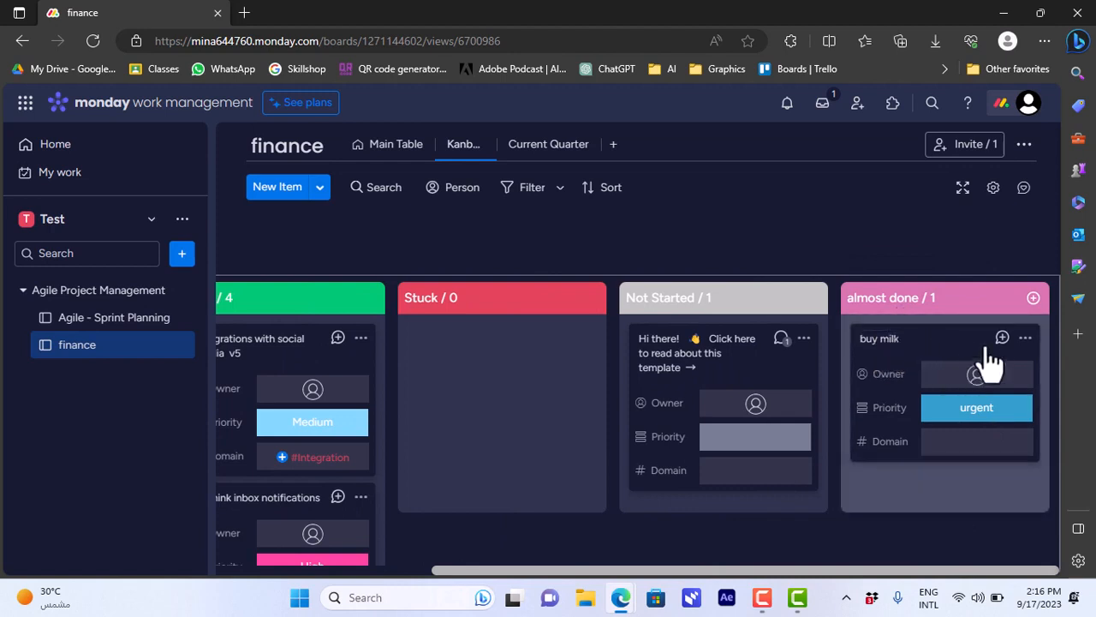
click(948, 351)
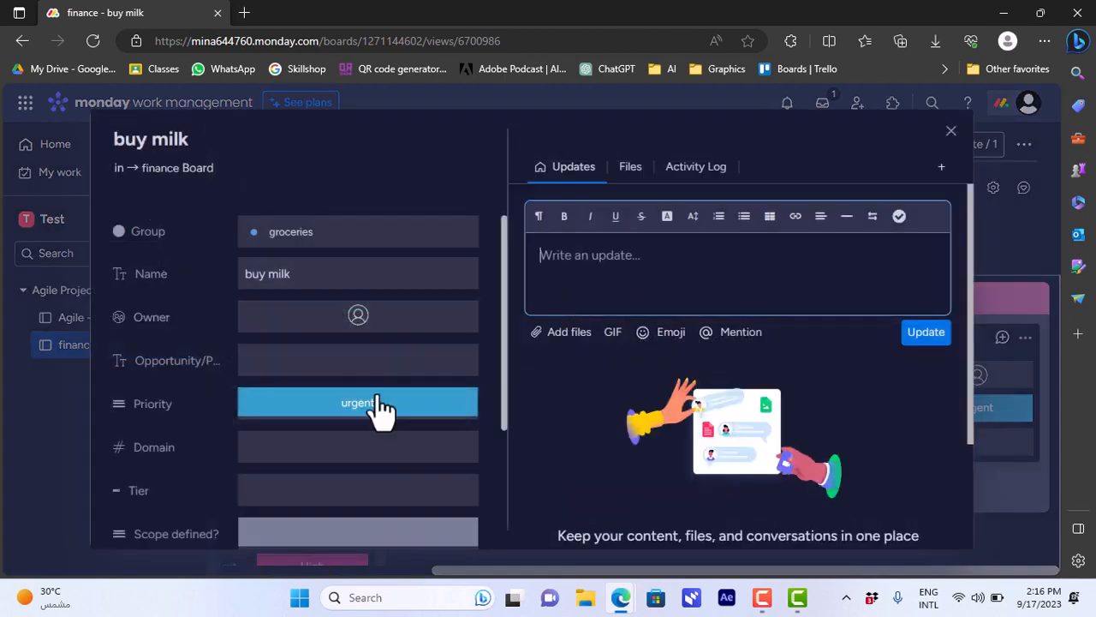
drag(970, 215, 968, 285)
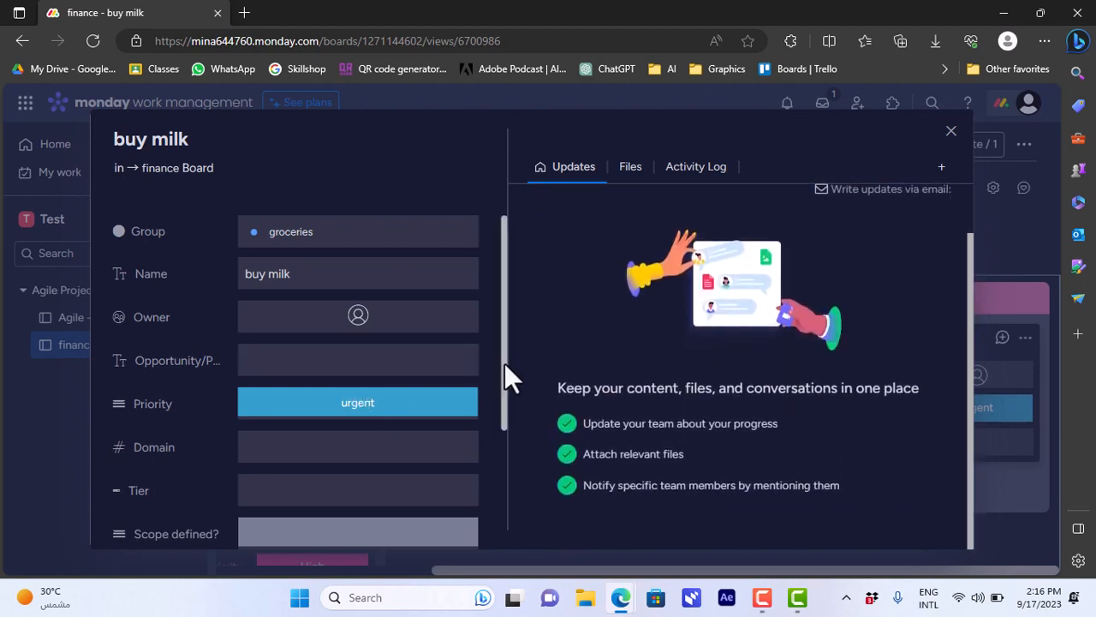
mouse_move(505, 362)
mouse_down()
mouse_move(504, 477)
mouse_move(499, 376)
mouse_up()
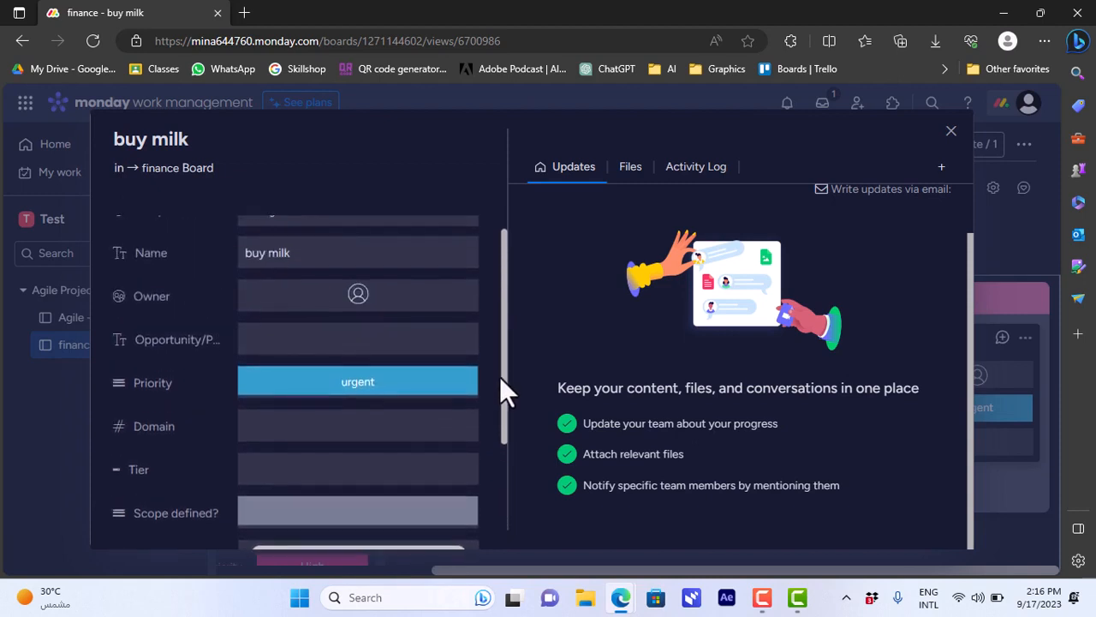
click(381, 383)
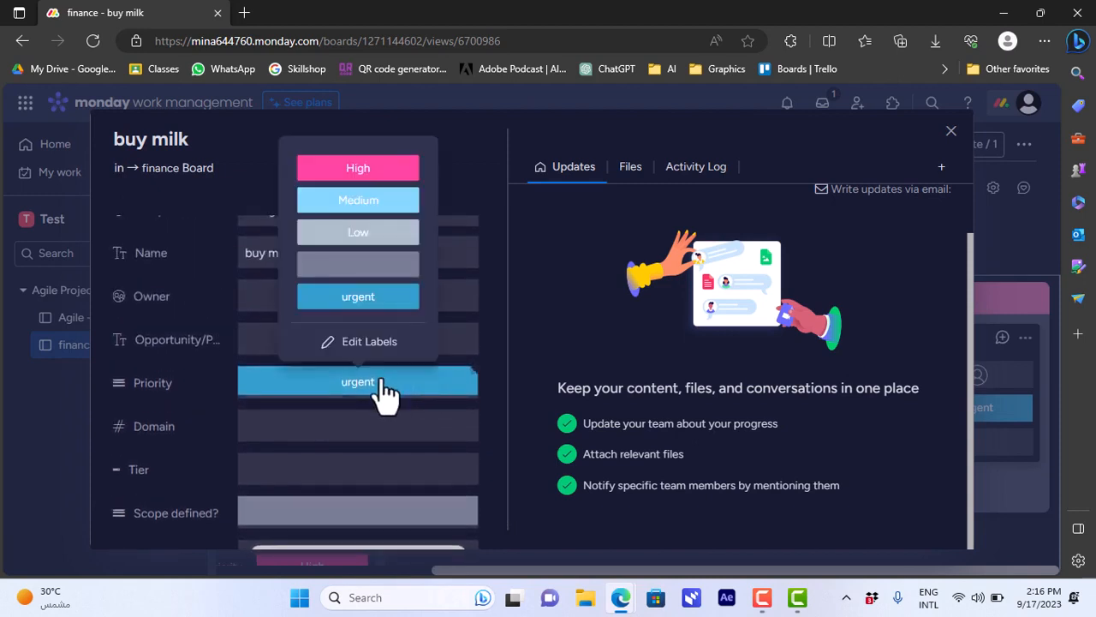
click(358, 201)
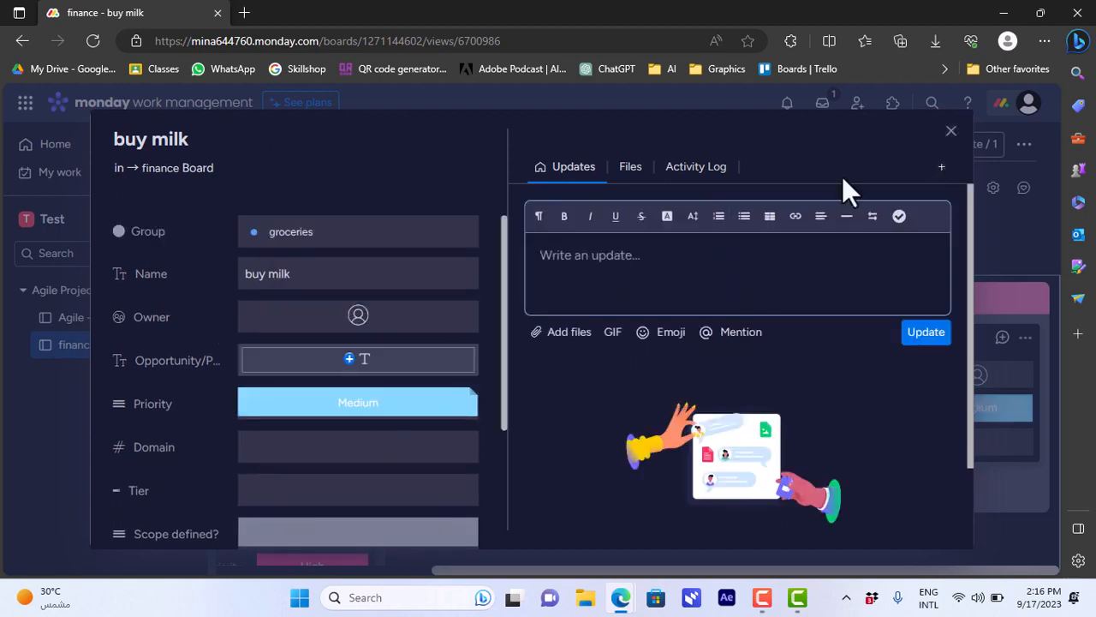
click(952, 132)
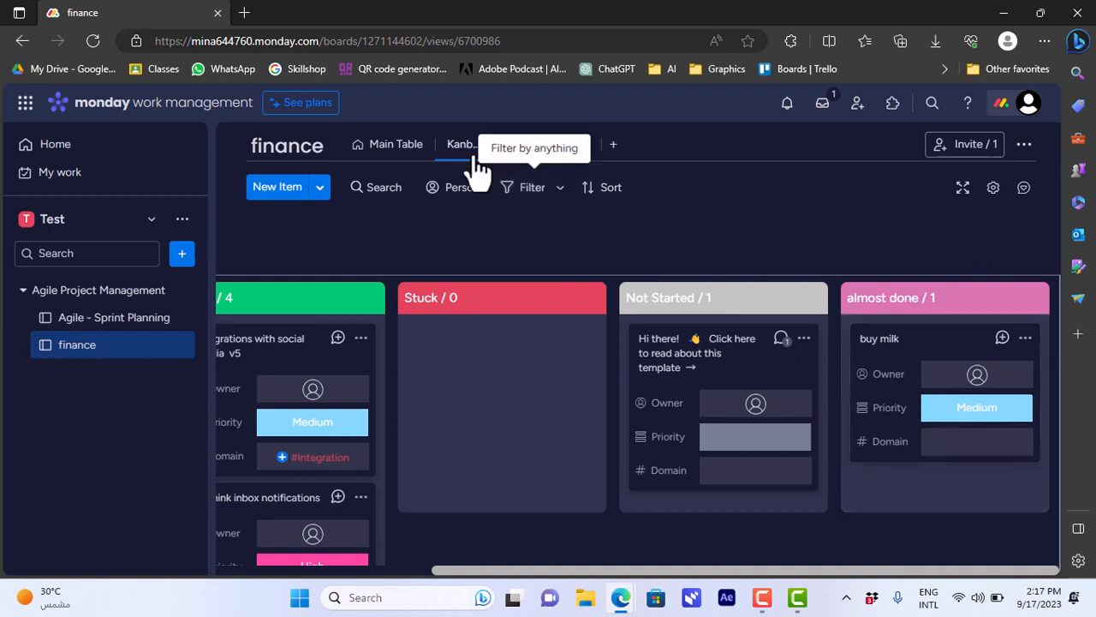
- Check the buy milk item's priority in the Main Table view
click(399, 147)
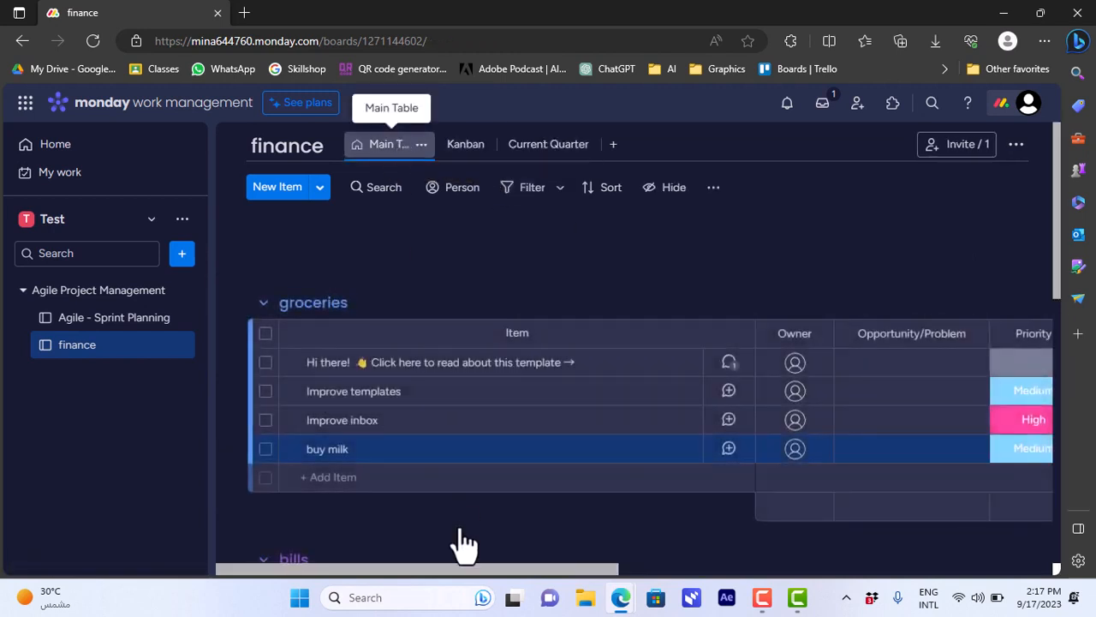
drag(473, 573, 546, 573)
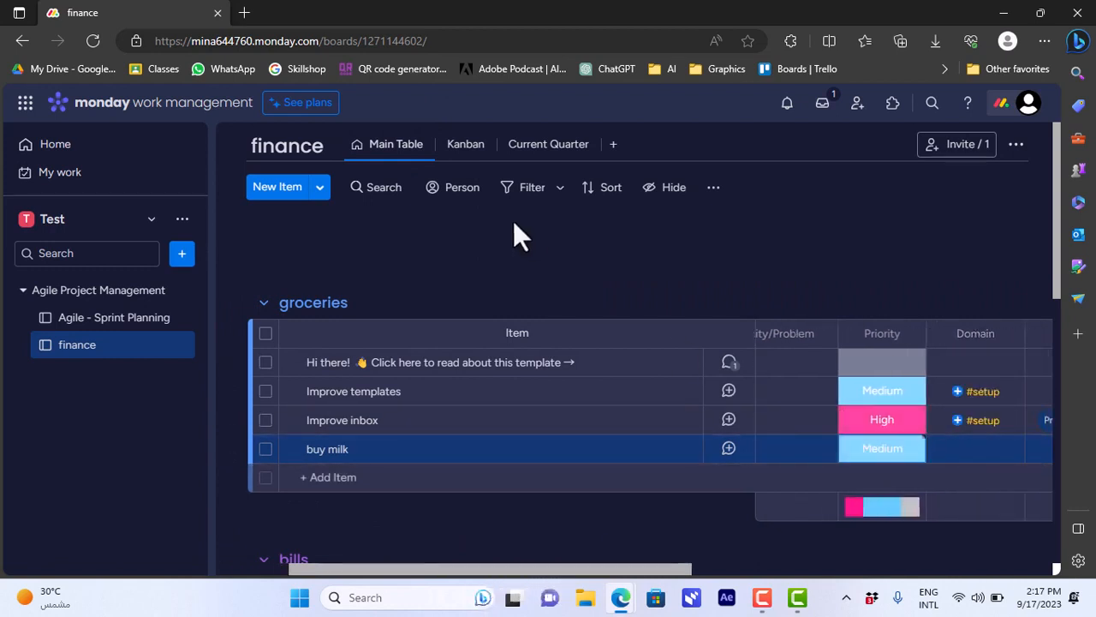
- Open the buy milk card in the Kanban view and look at its available initiative status labels
click(463, 153)
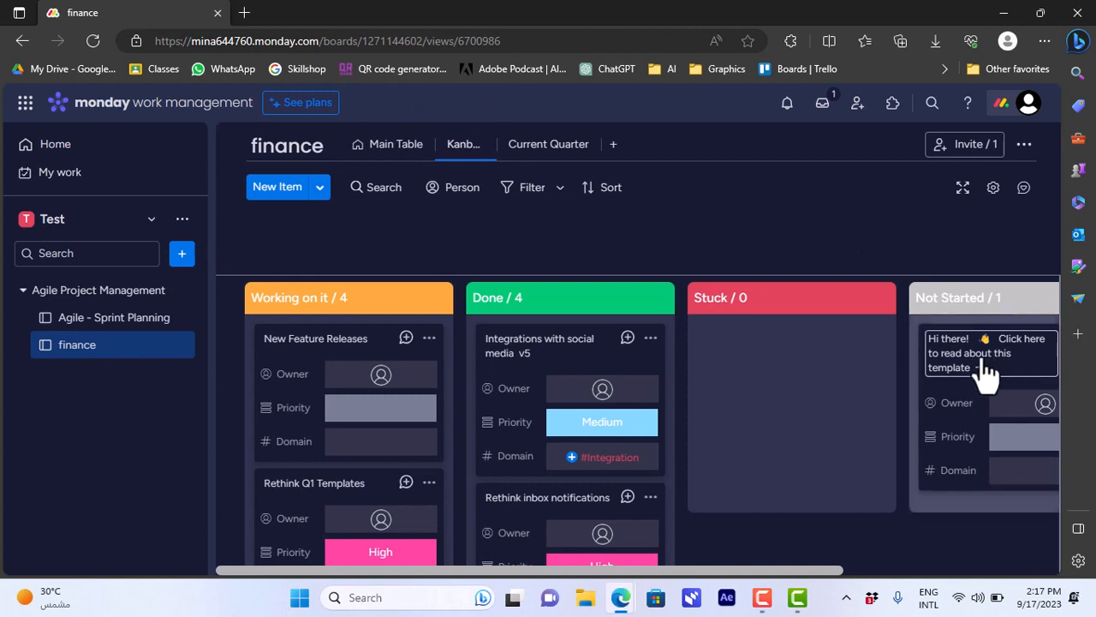
drag(682, 569, 857, 594)
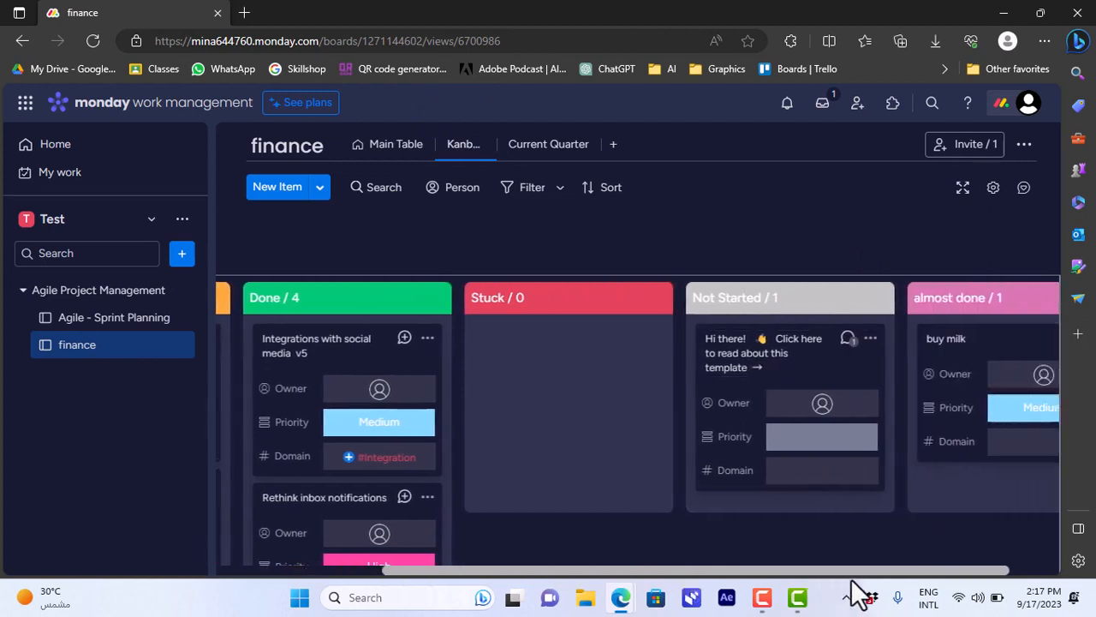
click(994, 351)
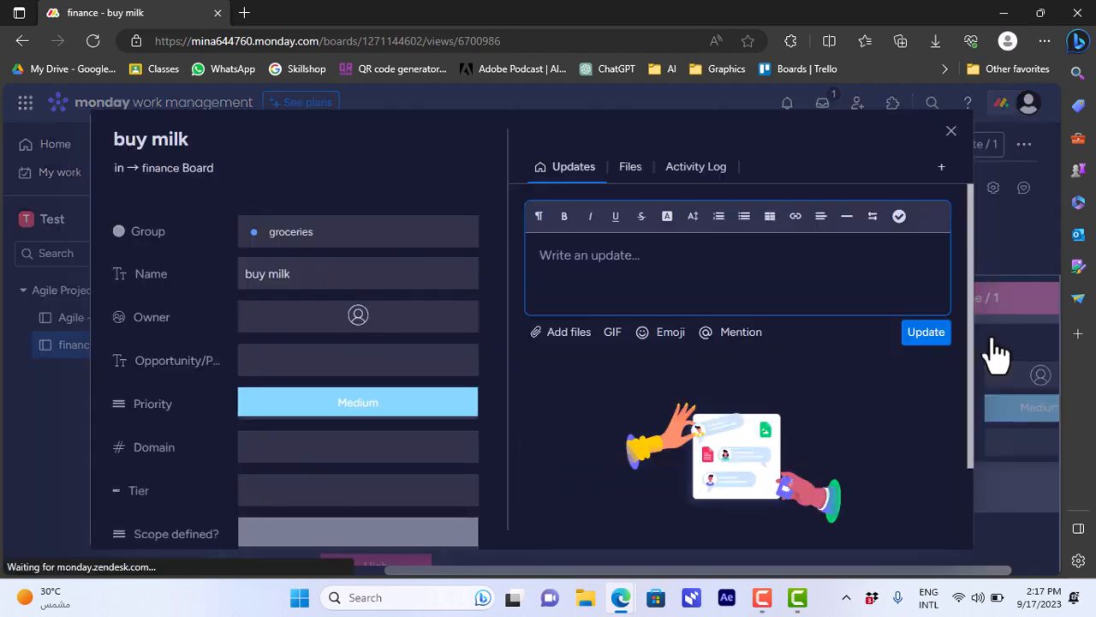
drag(506, 287, 509, 428)
click(391, 438)
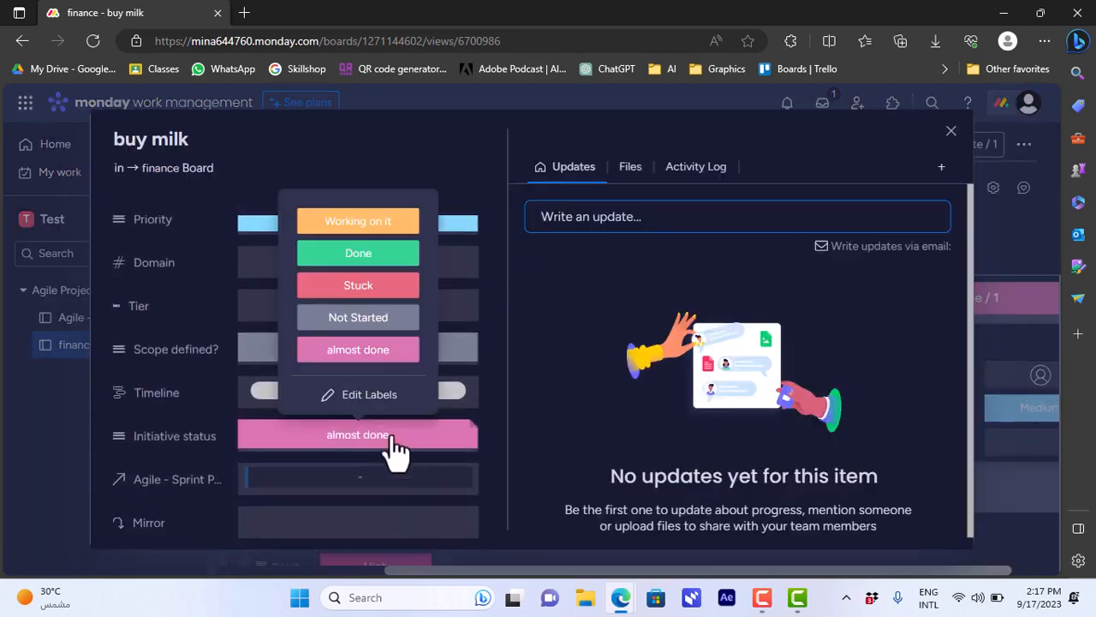
click(950, 131)
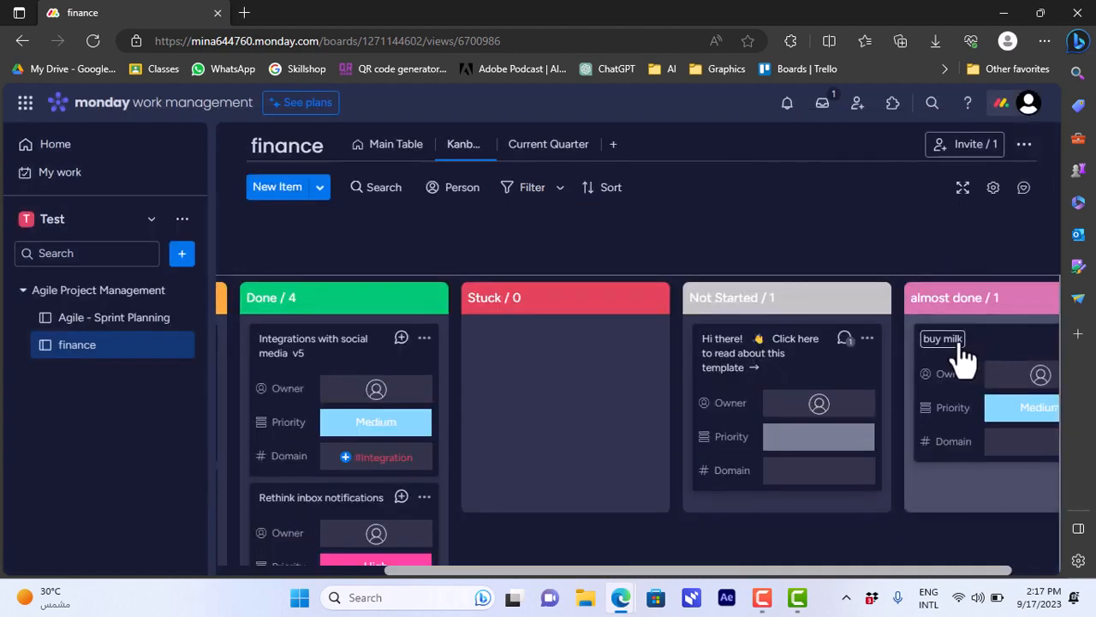
- Move the buy milk card to the Not Started column and check its initiative status in the item details
drag(922, 342, 739, 332)
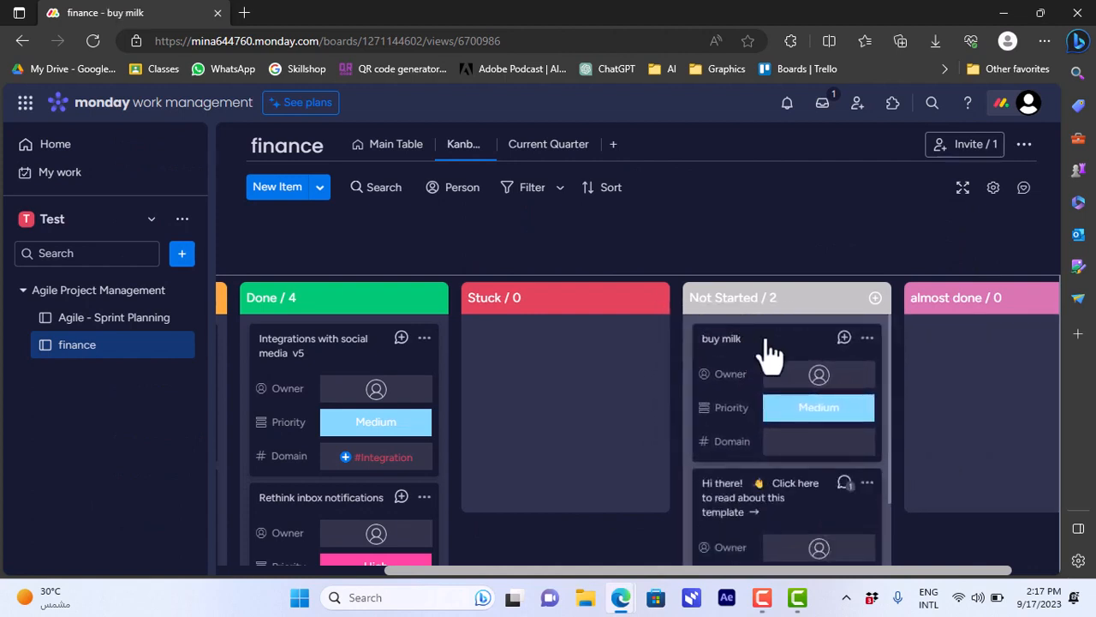
click(768, 351)
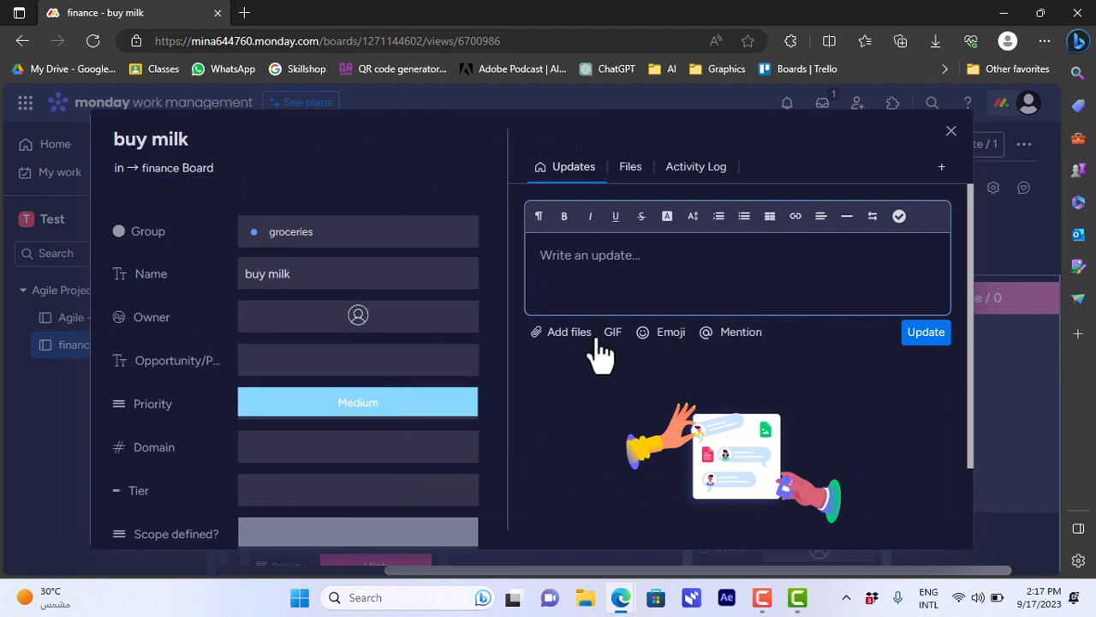
scroll(509, 342, down, 3)
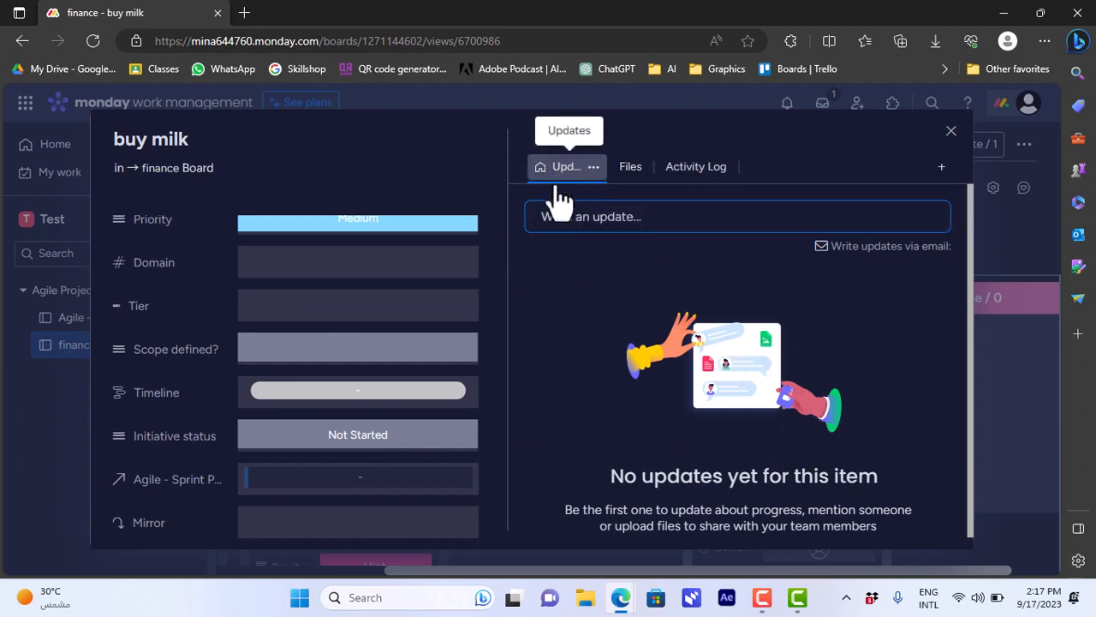
- Post the update "almsot done" on the buy milk item
click(684, 216)
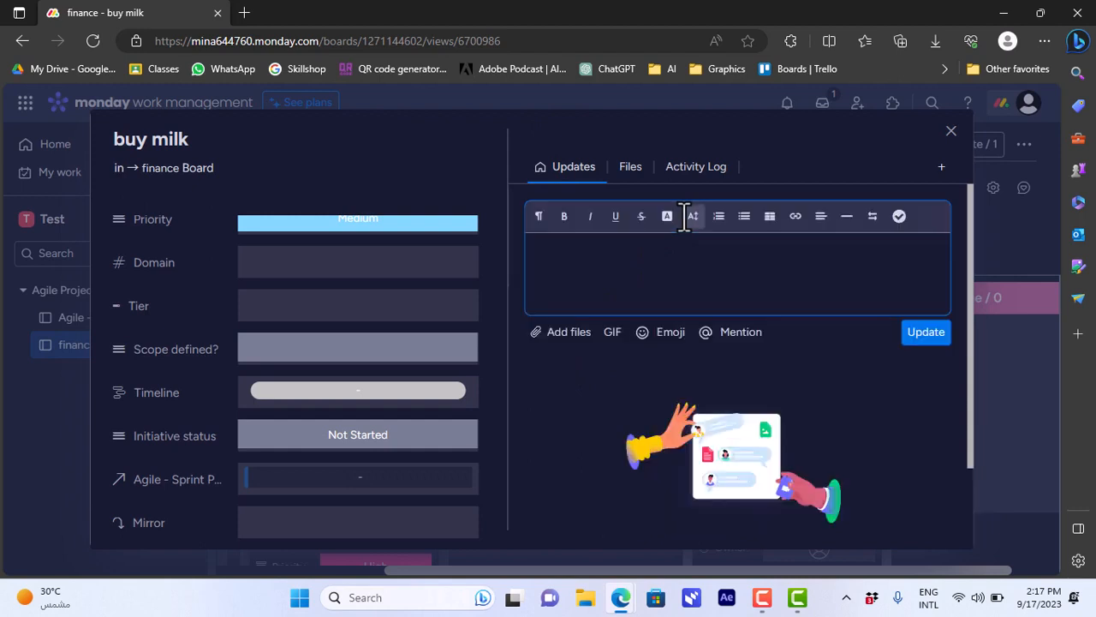
text(almsot done)
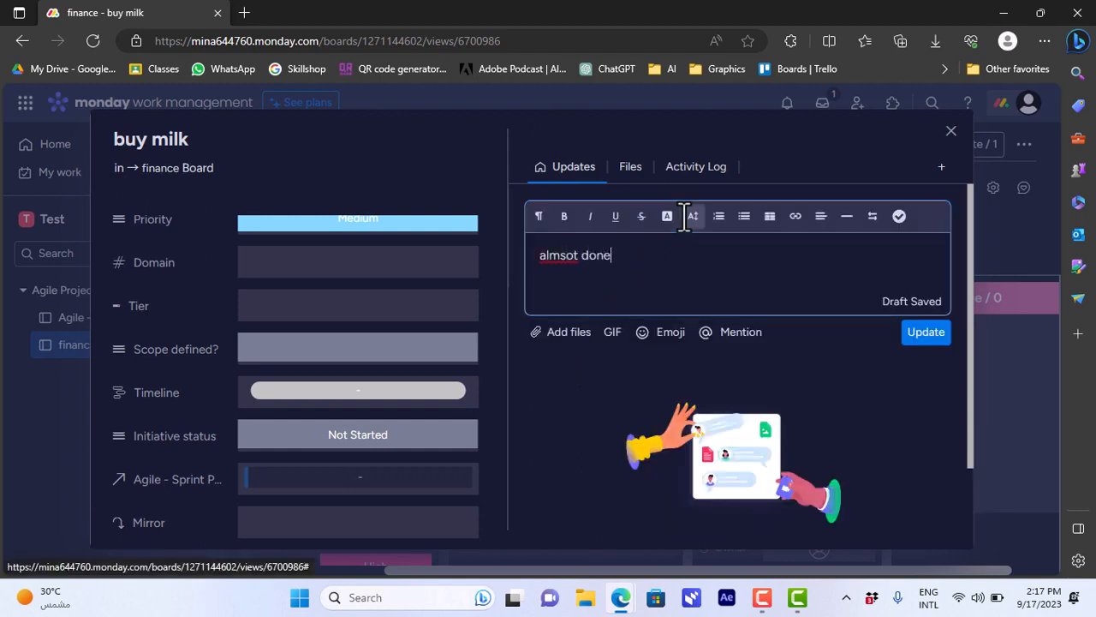
click(929, 336)
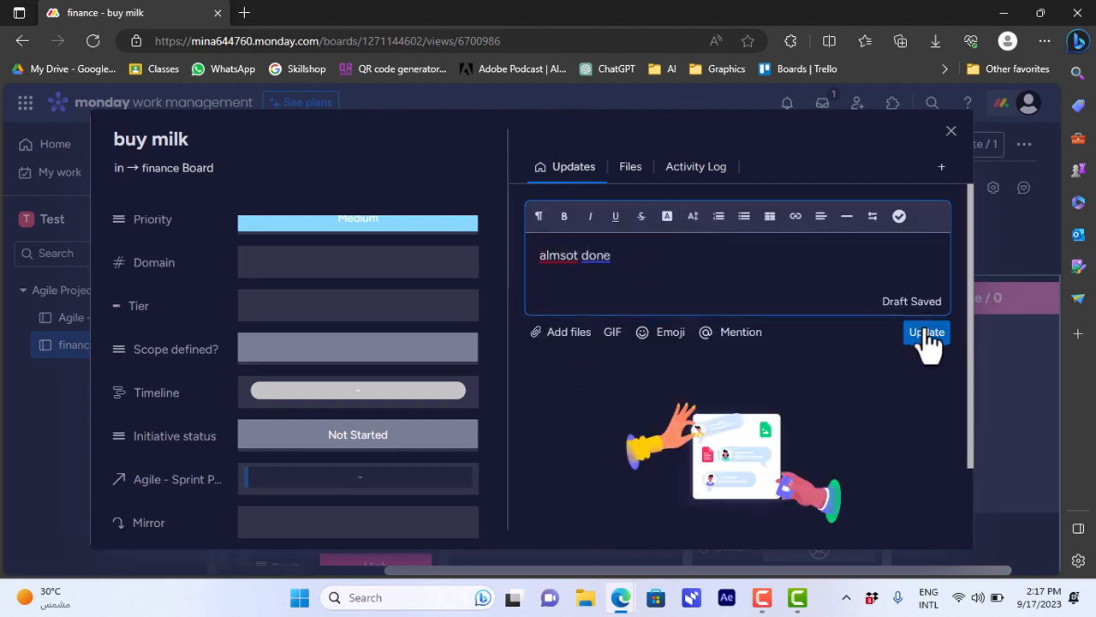
- Look over the Files section's options and the reactions available for the posted update, and close the buy milk item
click(641, 169)
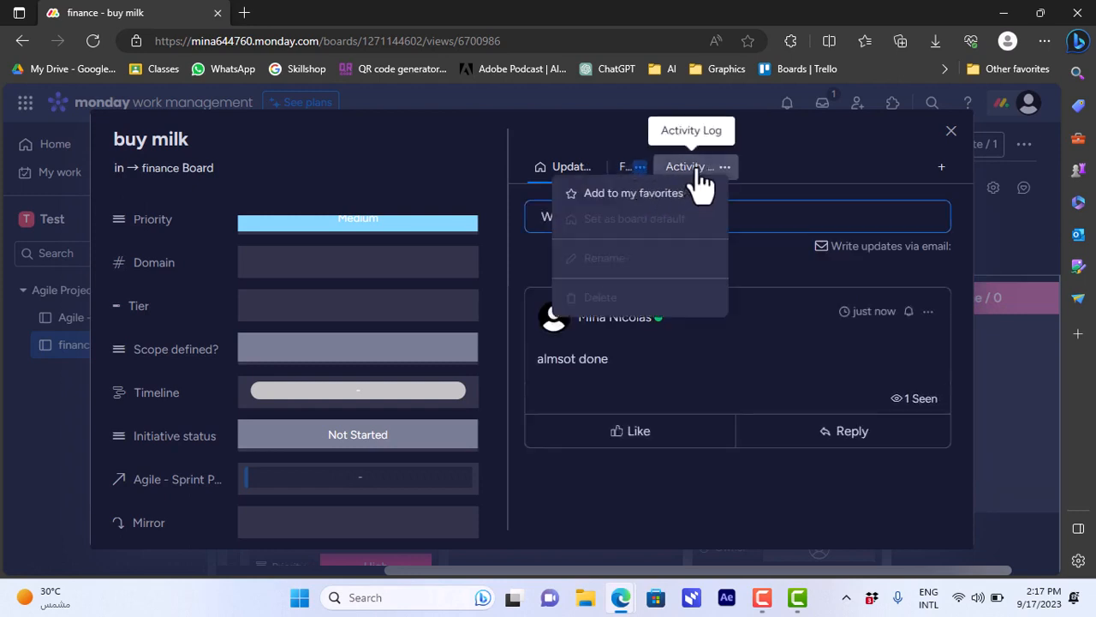
click(600, 183)
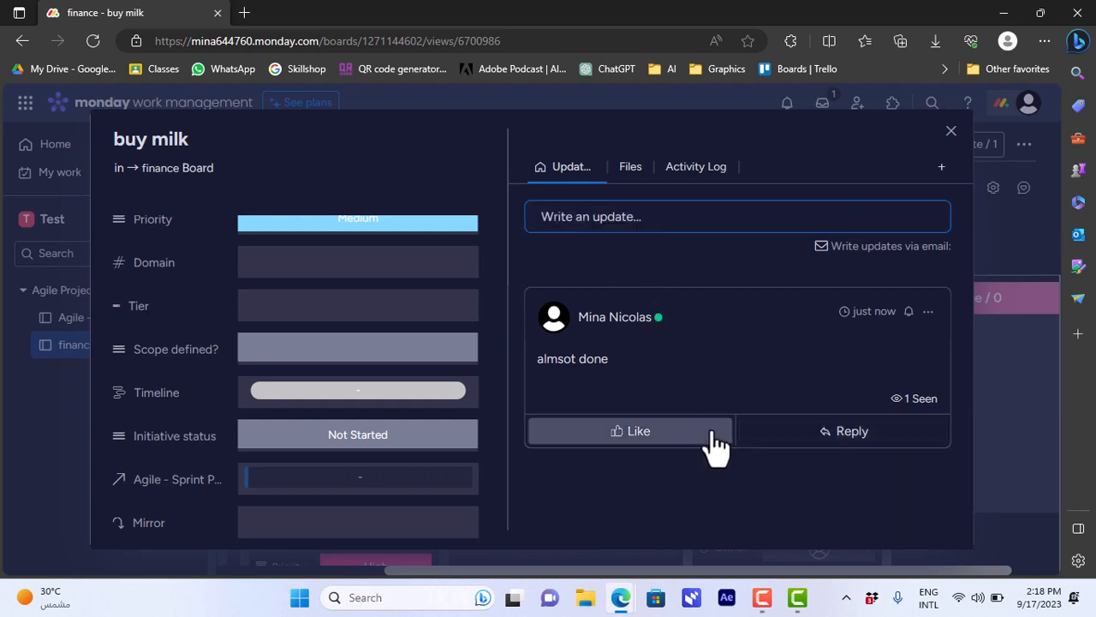
mouse_move(643, 441)
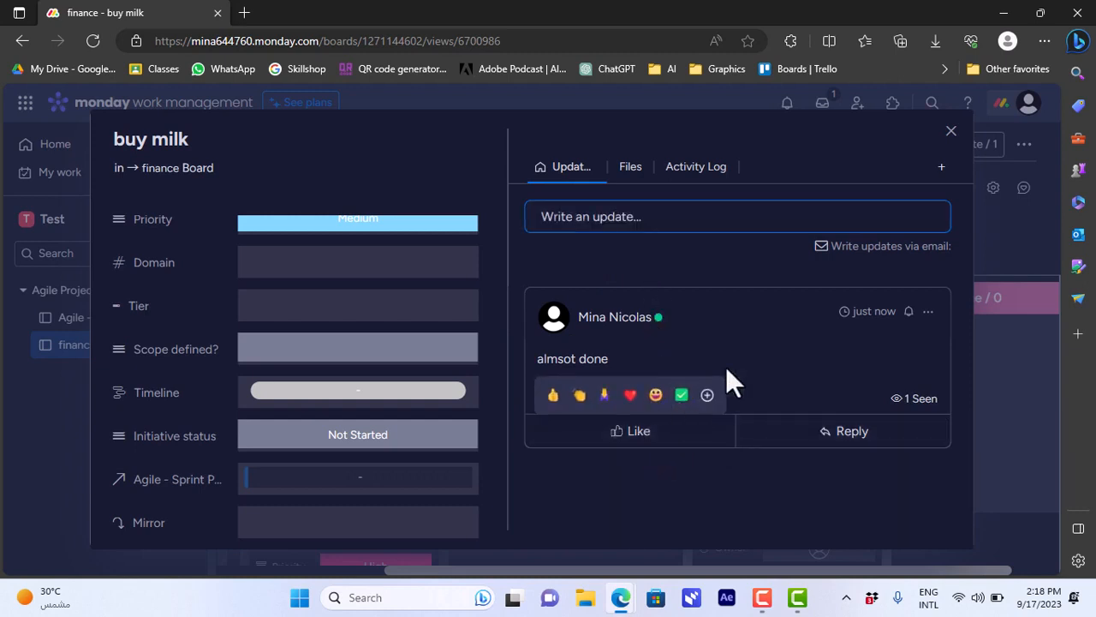
click(951, 132)
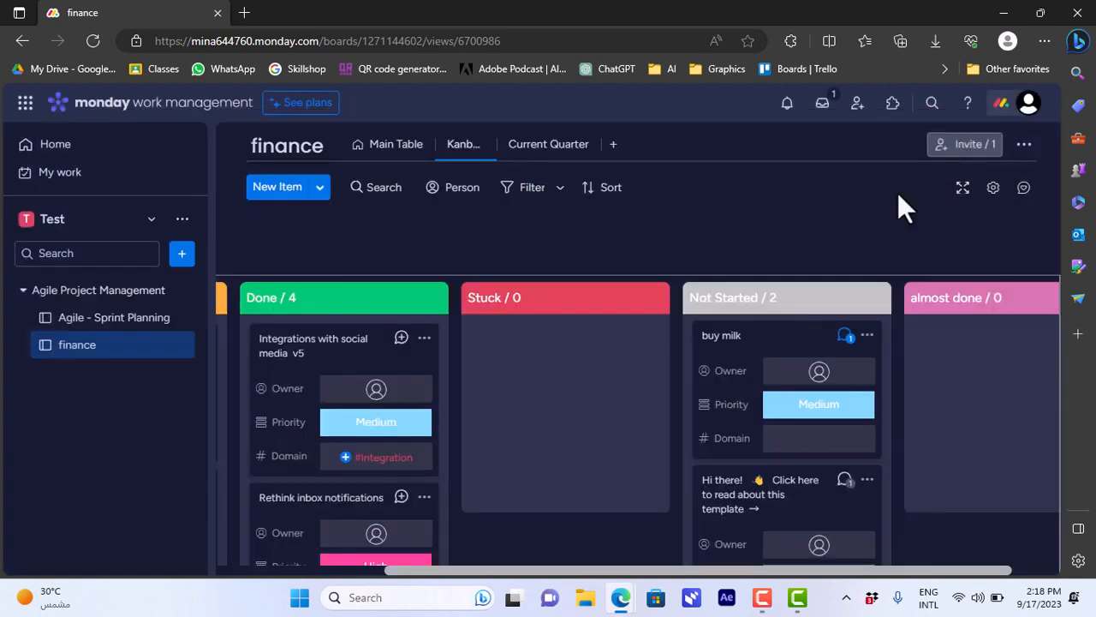
- Preview the Kanban view in full screen and look through its card column settings
click(962, 191)
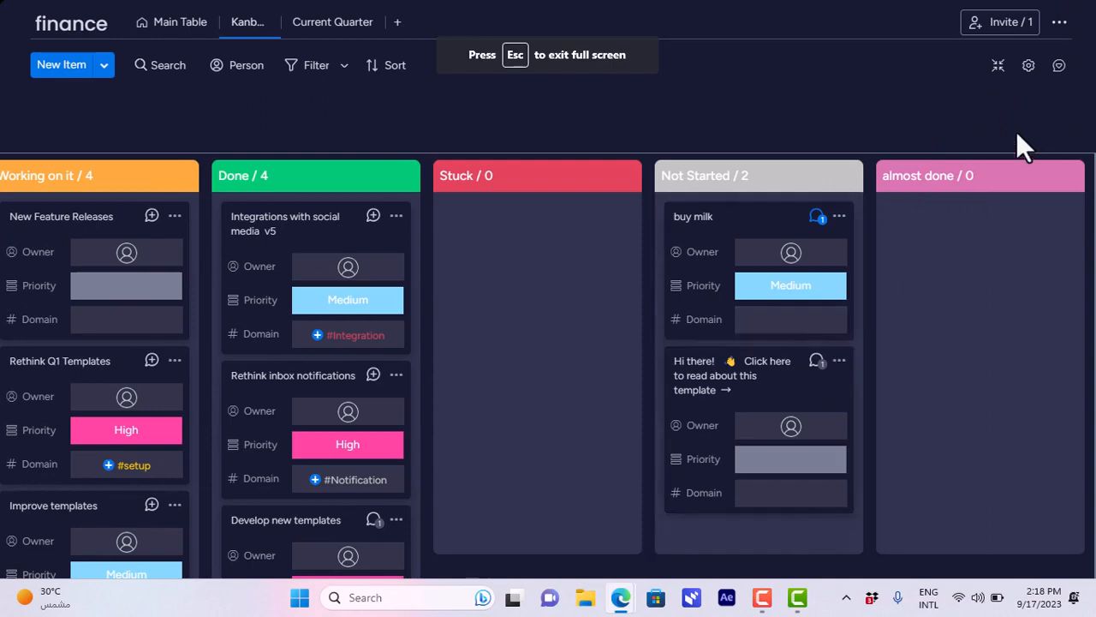
click(999, 66)
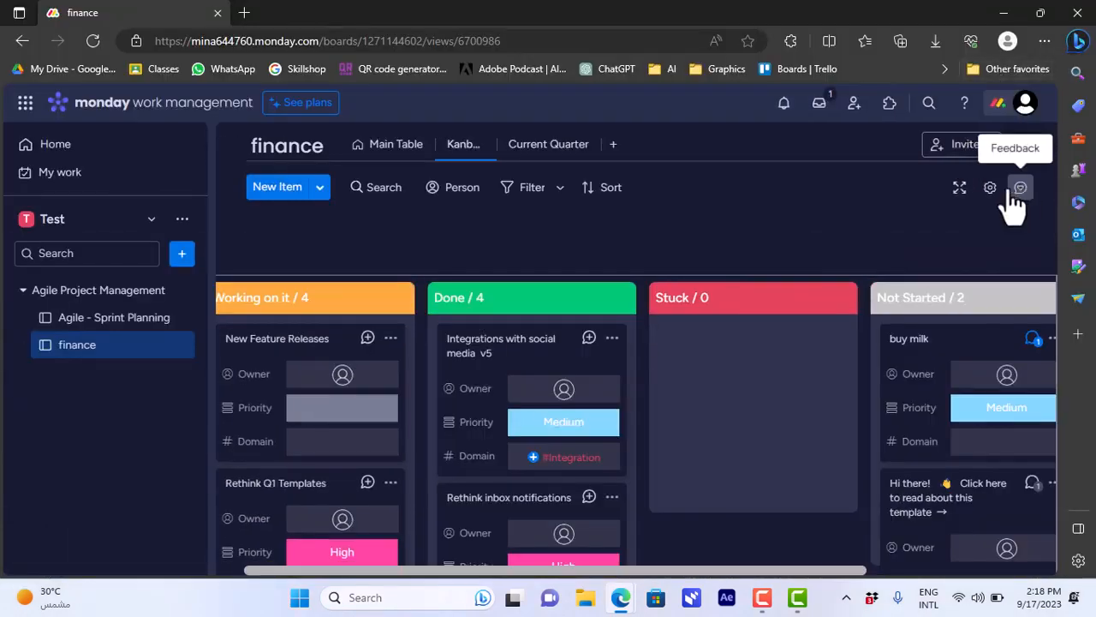
click(991, 188)
scroll(1054, 465, down, 3)
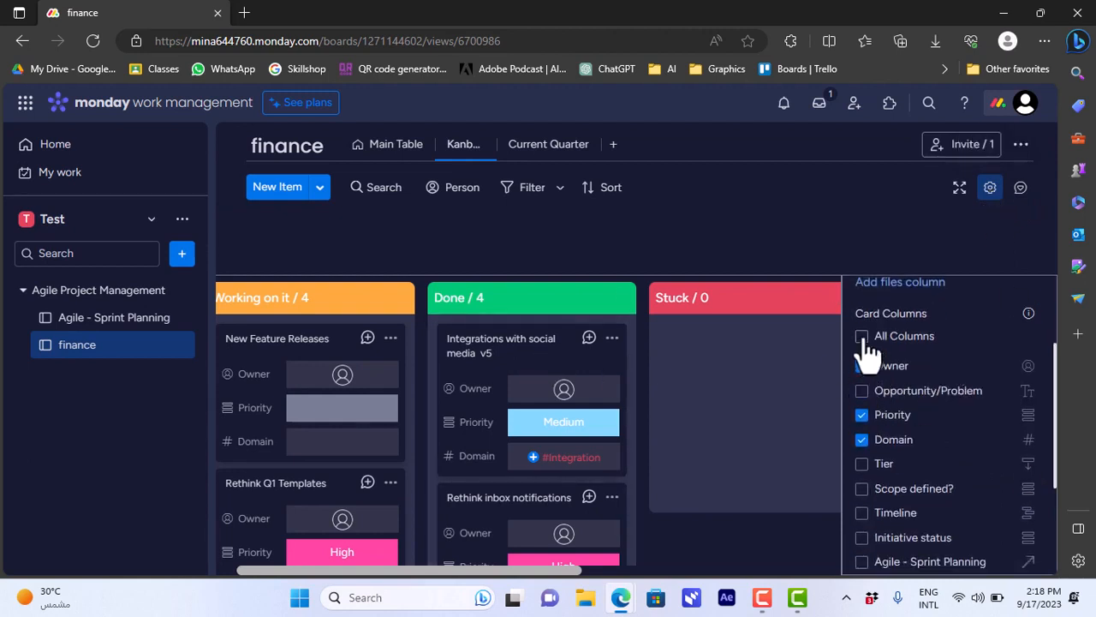
click(862, 415)
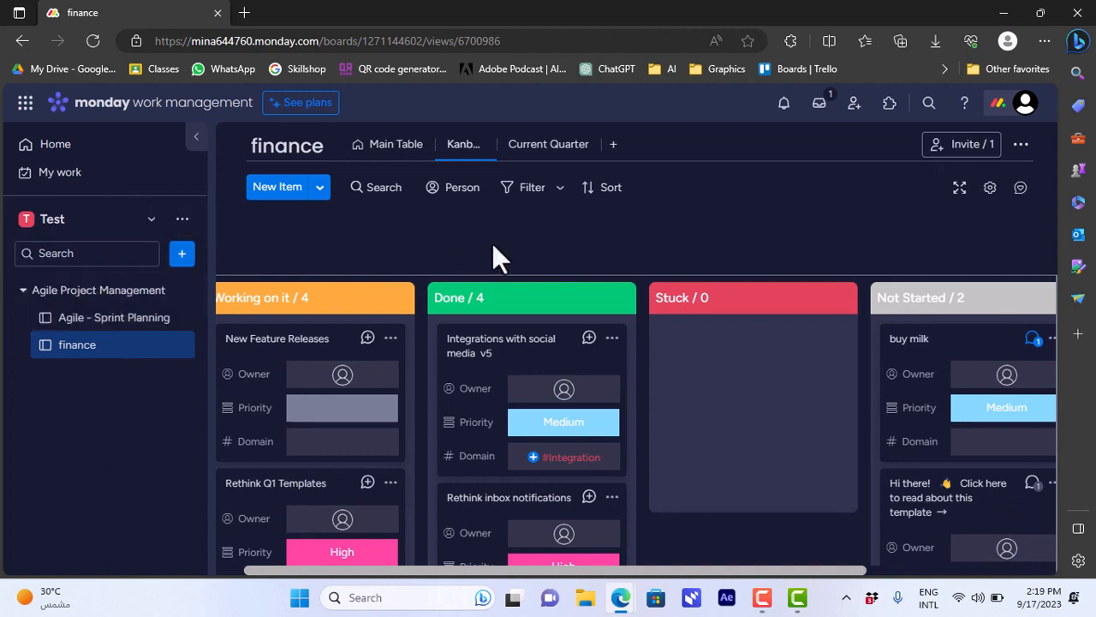
- Open the Current Quarter view, add a Chart view to the finance board and dismiss the widget tip
click(548, 163)
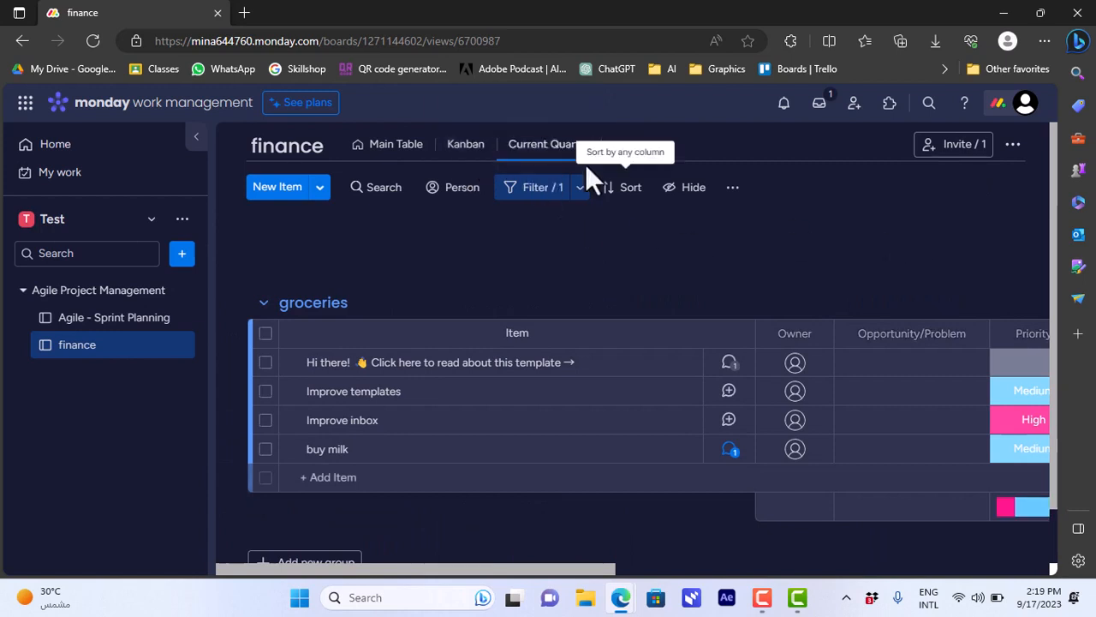
click(614, 147)
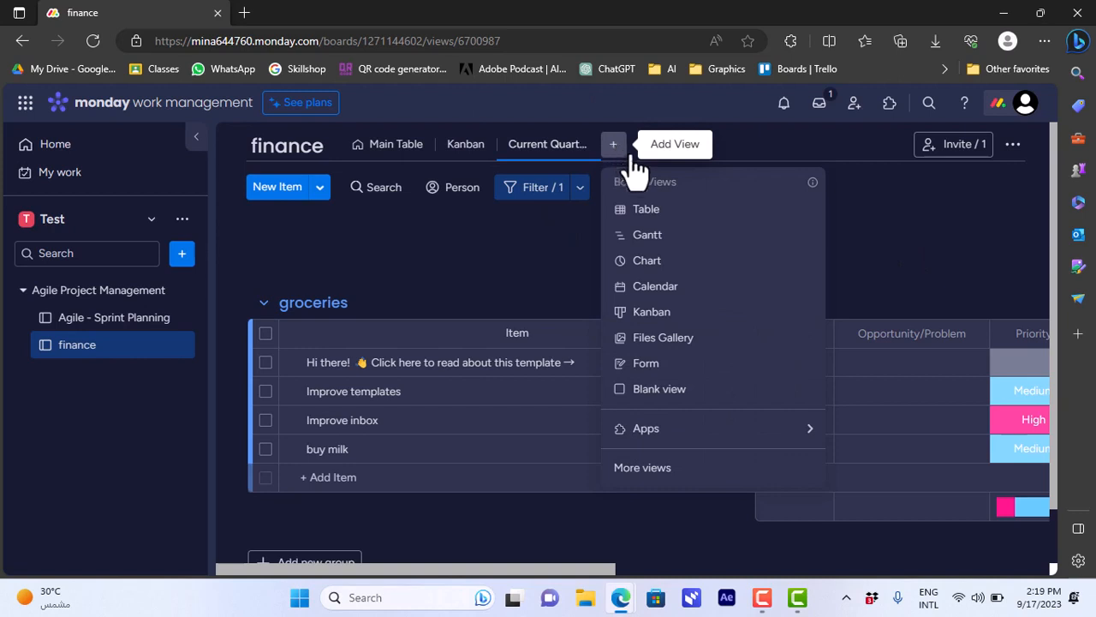
click(663, 262)
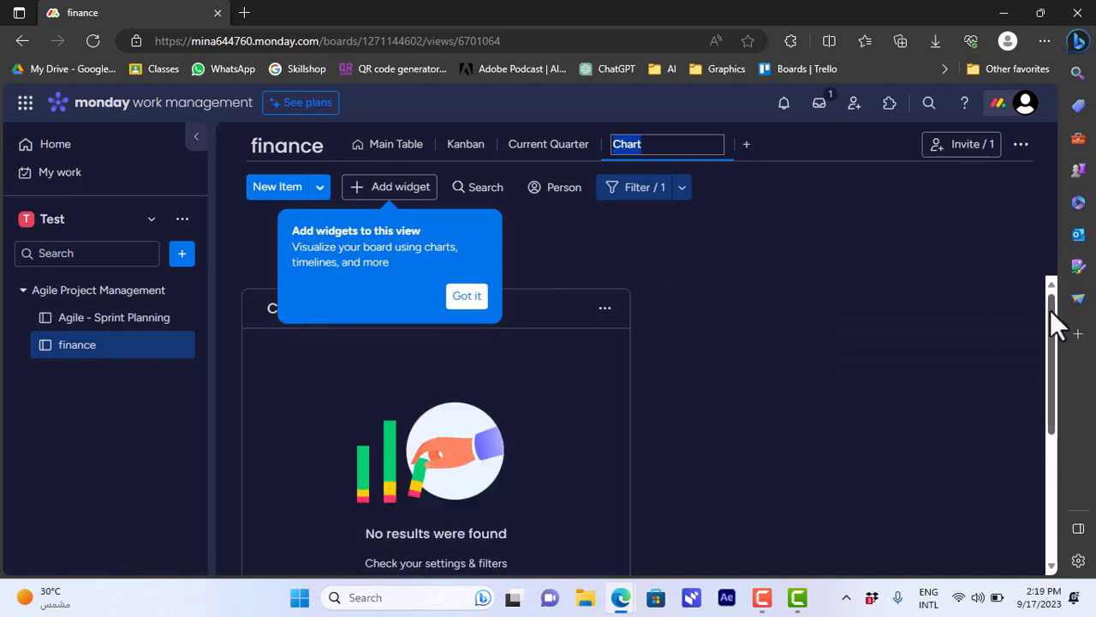
mouse_move(1051, 310)
mouse_down()
mouse_move(1054, 332)
mouse_move(1051, 303)
mouse_up()
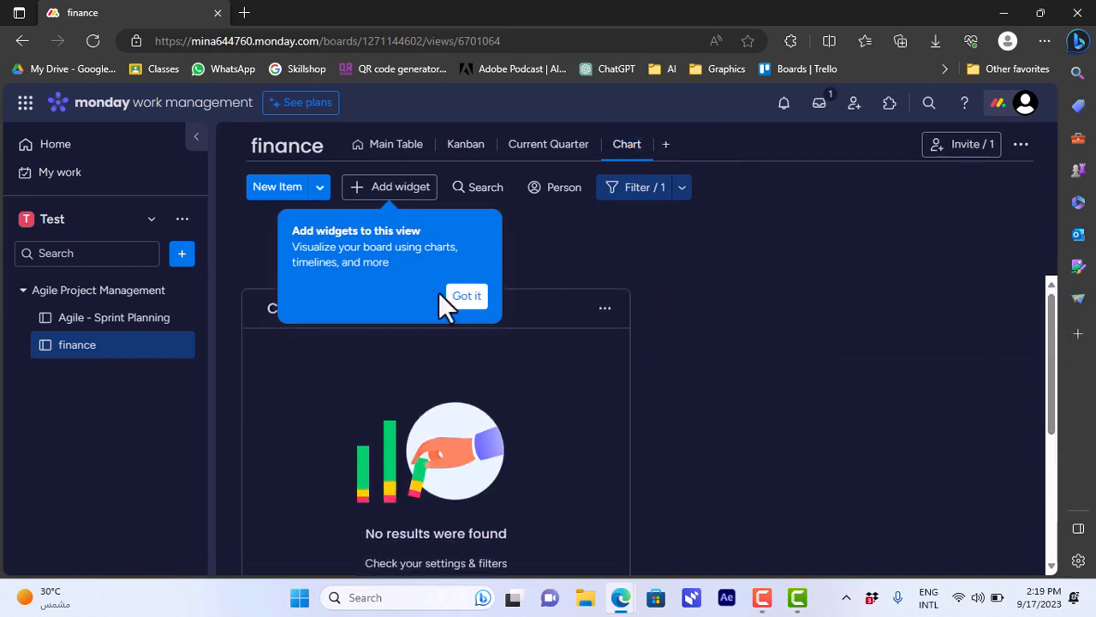
click(467, 296)
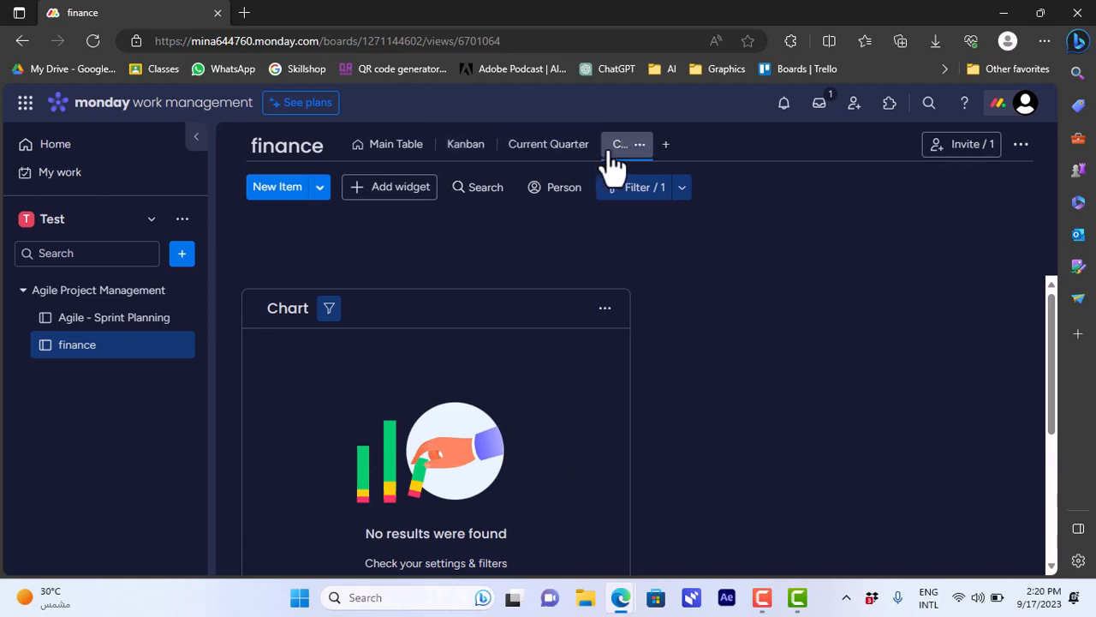
- Delete the Chart view from the finance board
click(640, 145)
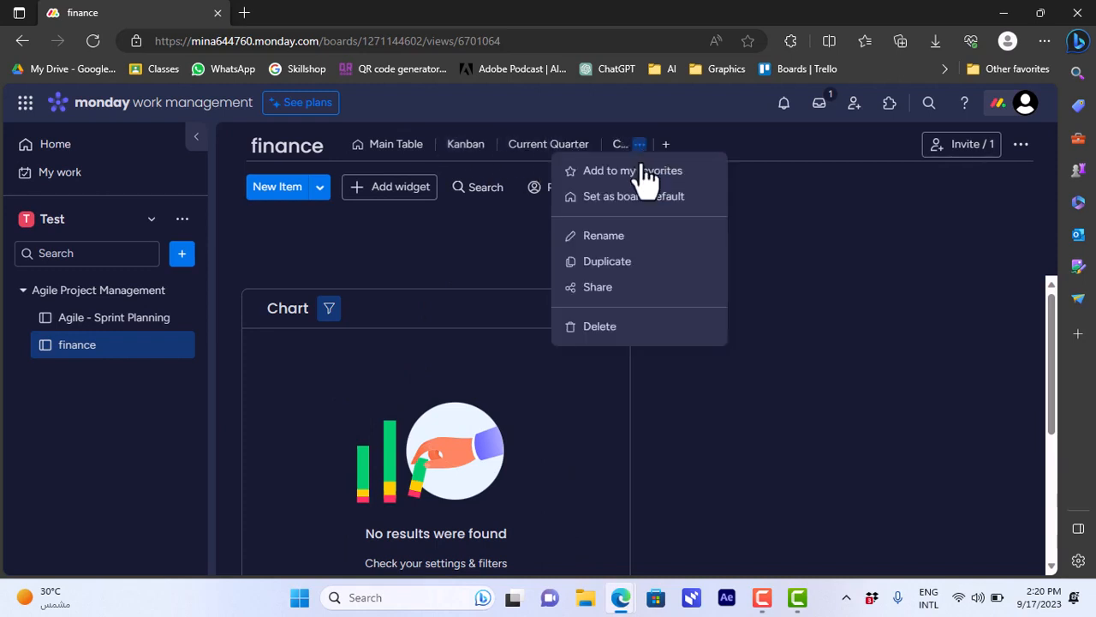
click(620, 347)
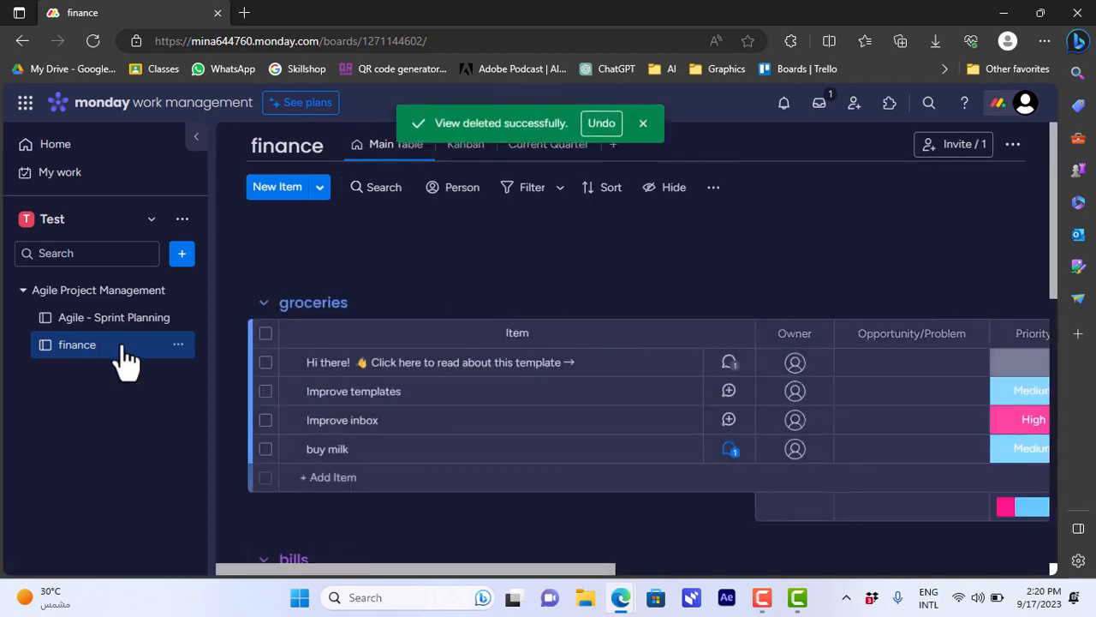
- Look through the finance board's management options, including those for moving it and changing its type
click(178, 346)
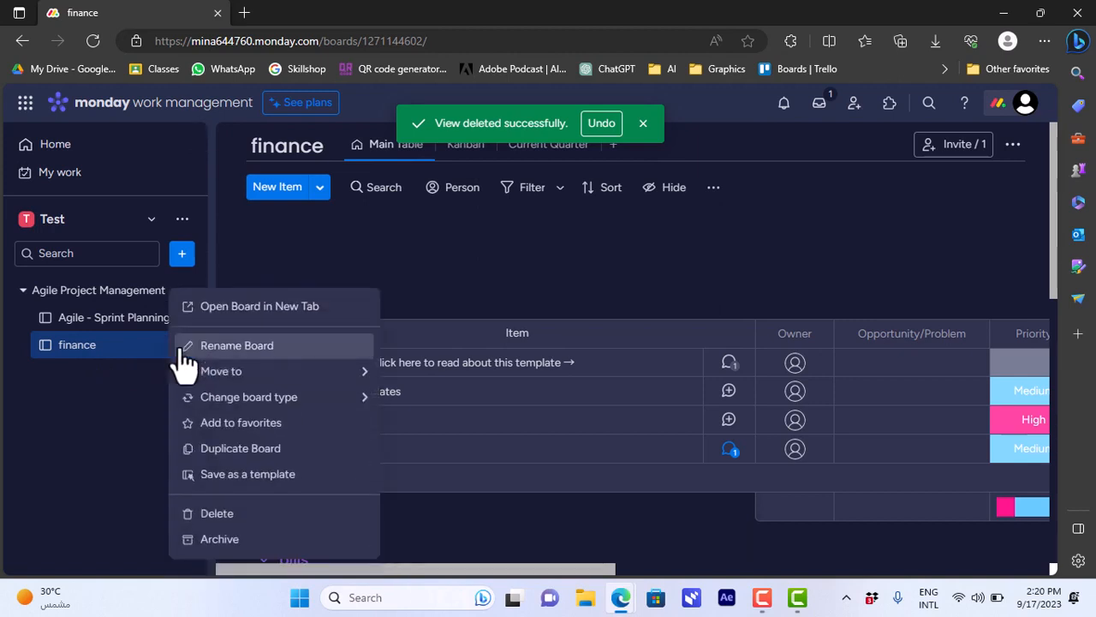
mouse_move(278, 378)
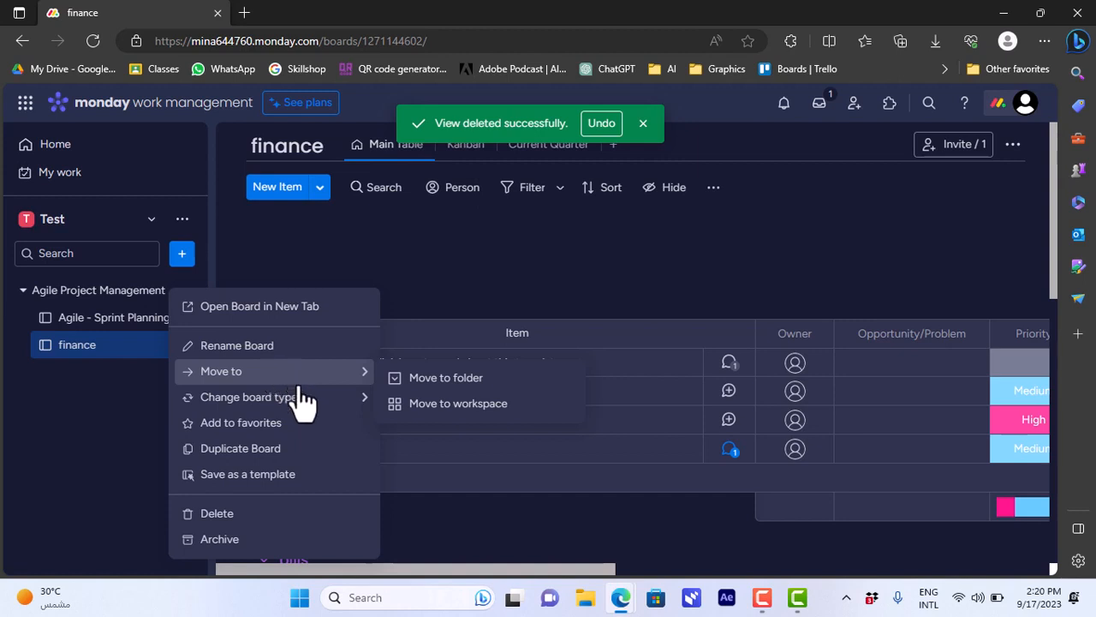
mouse_move(297, 400)
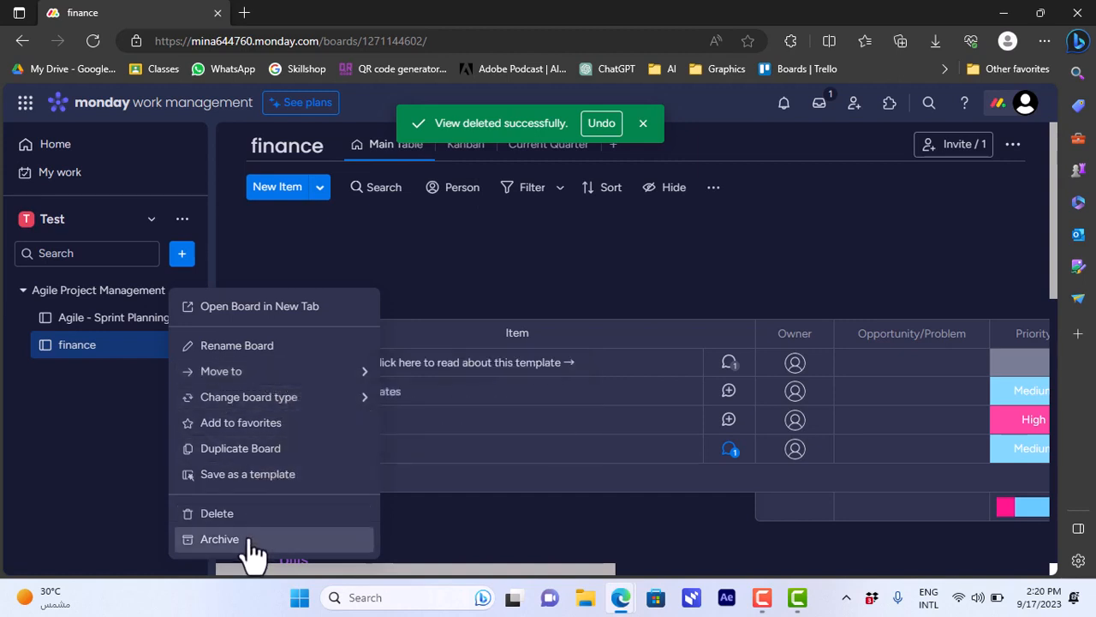
click(287, 244)
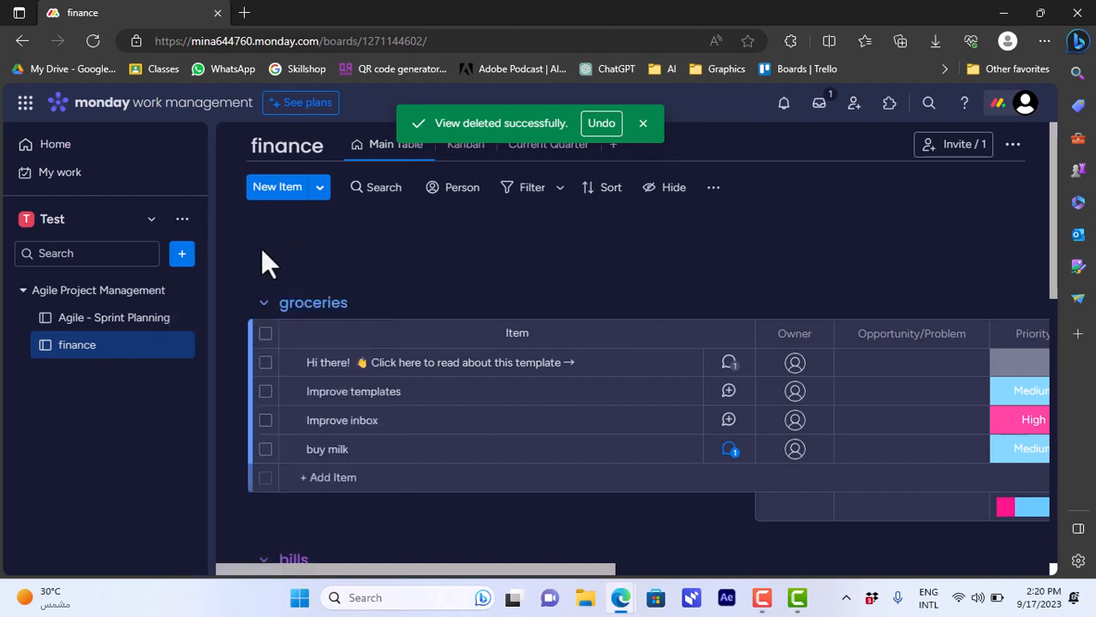